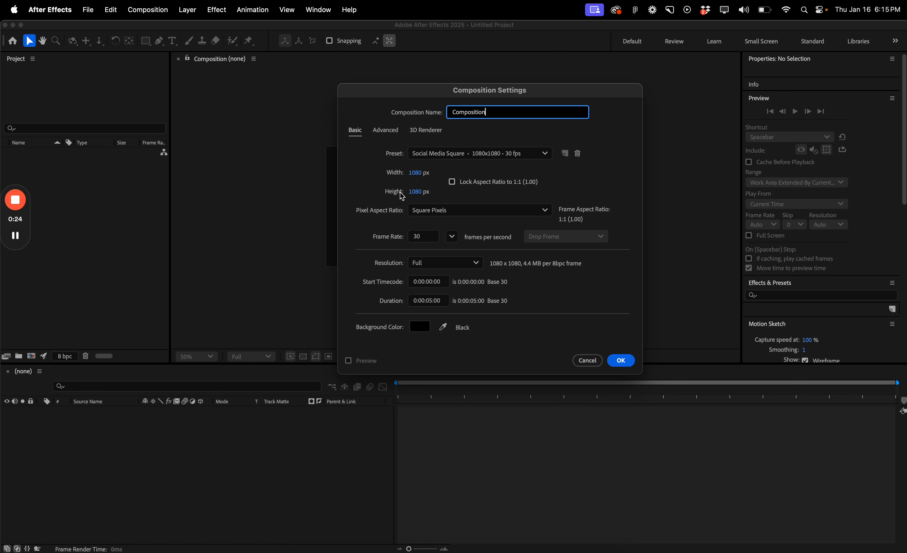
- Set the composition's width to 1920 px and create the 1920x1080 composition
click(424, 174)
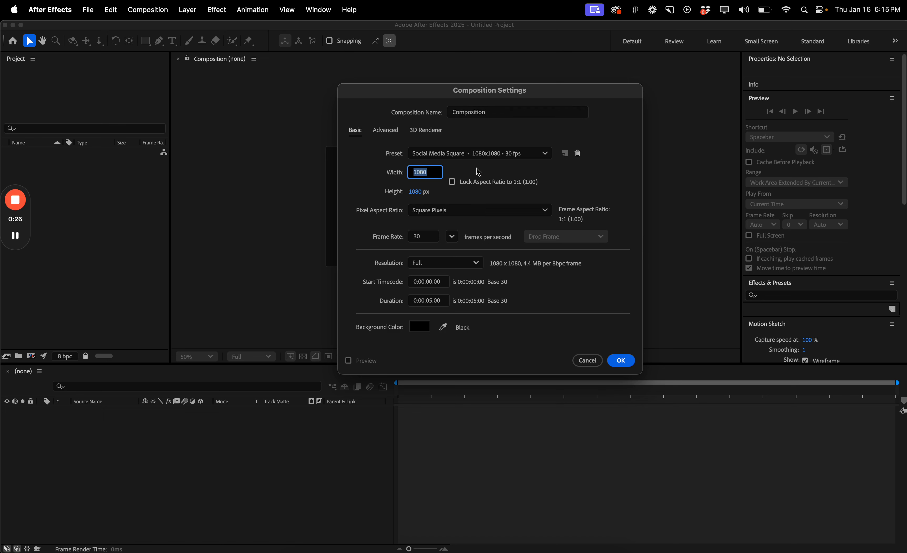
text(4)
text(920)
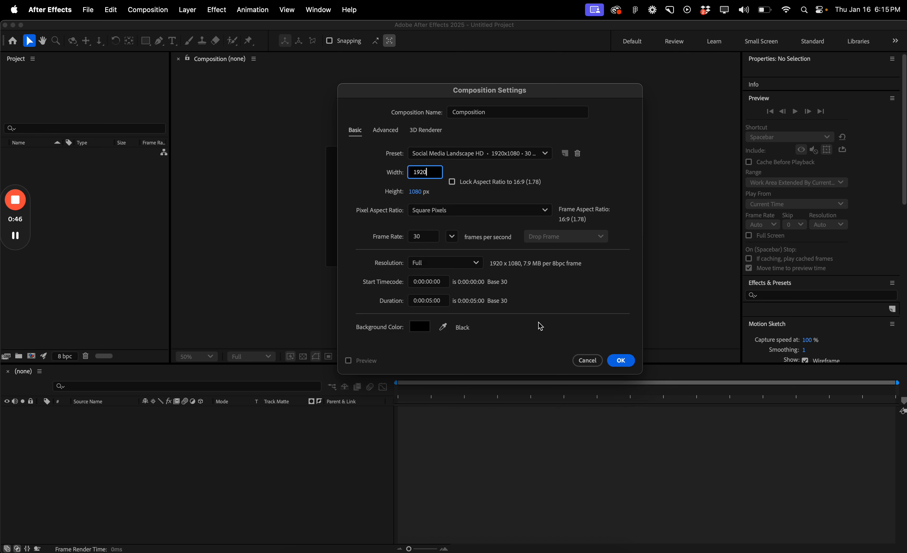
click(627, 360)
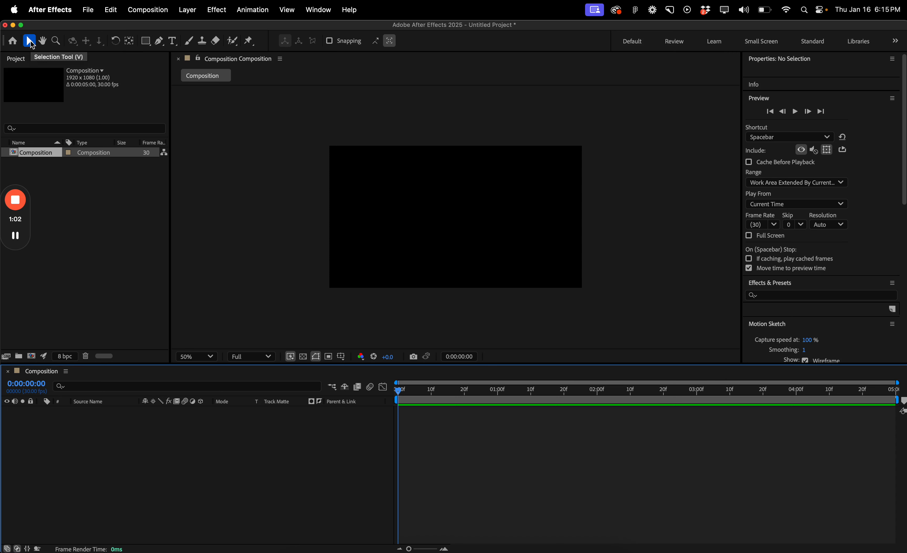
- Draw a white rectangle about 430 by 422 px in the upper-left area of the composition with the Rectangle tool
click(146, 42)
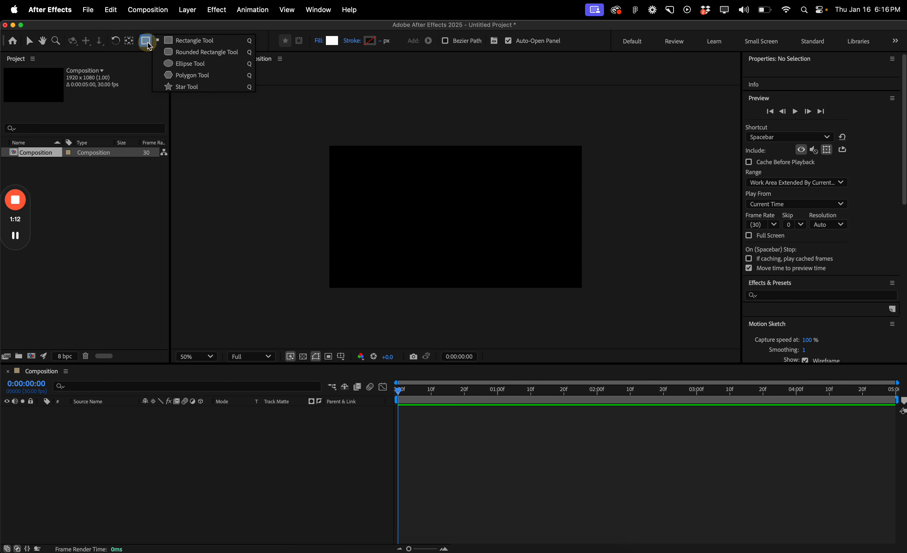
click(190, 40)
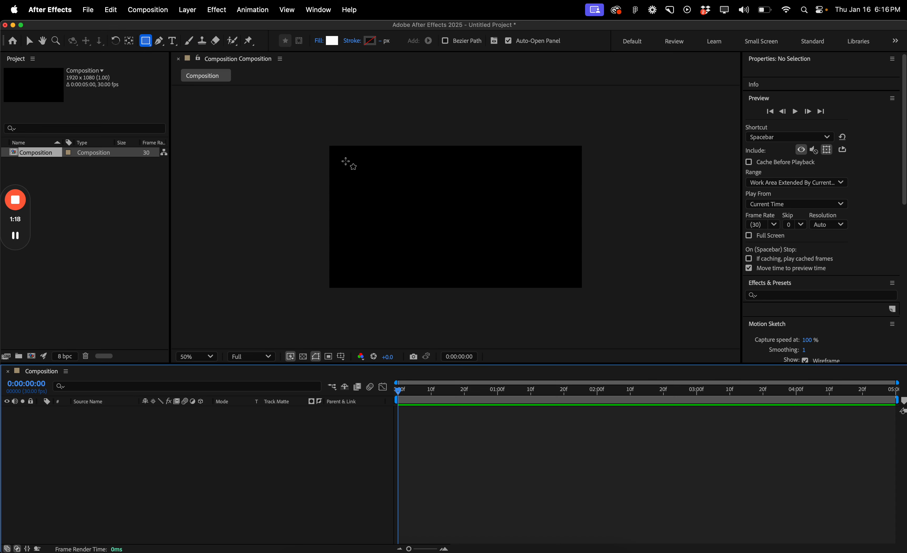
mouse_move(346, 162)
mouse_down()
mouse_move(389, 194)
mouse_move(400, 211)
mouse_move(360, 174)
mouse_move(400, 216)
mouse_move(427, 182)
mouse_move(450, 218)
mouse_move(399, 220)
mouse_move(390, 188)
mouse_move(454, 267)
mouse_move(375, 183)
mouse_move(447, 251)
mouse_move(391, 196)
mouse_move(402, 216)
mouse_up()
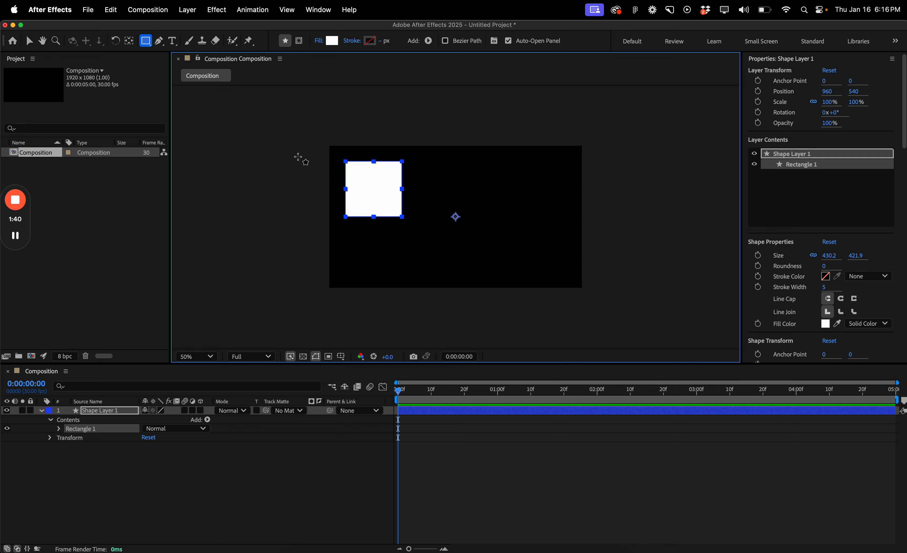
key(v)
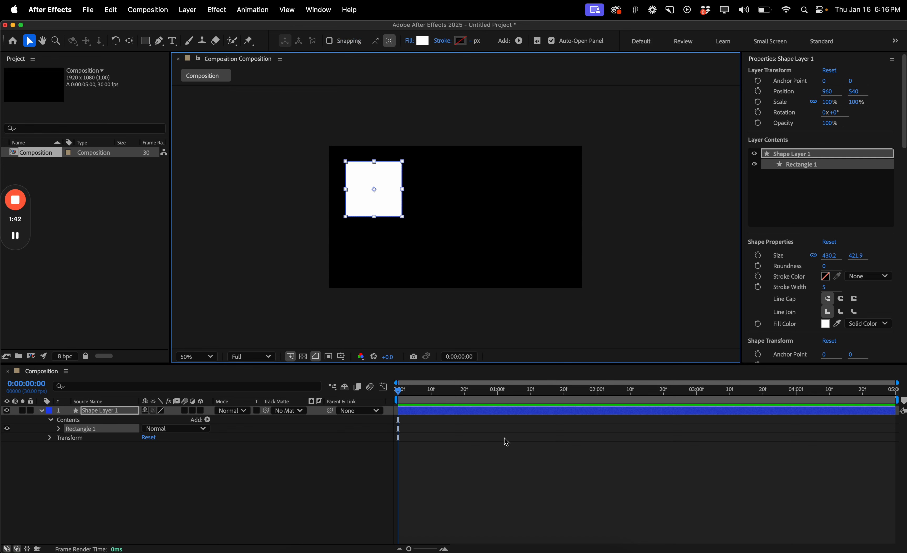
- Expand the shape layer's transform properties and add a Position keyframe at 0 seconds
click(502, 439)
click(501, 411)
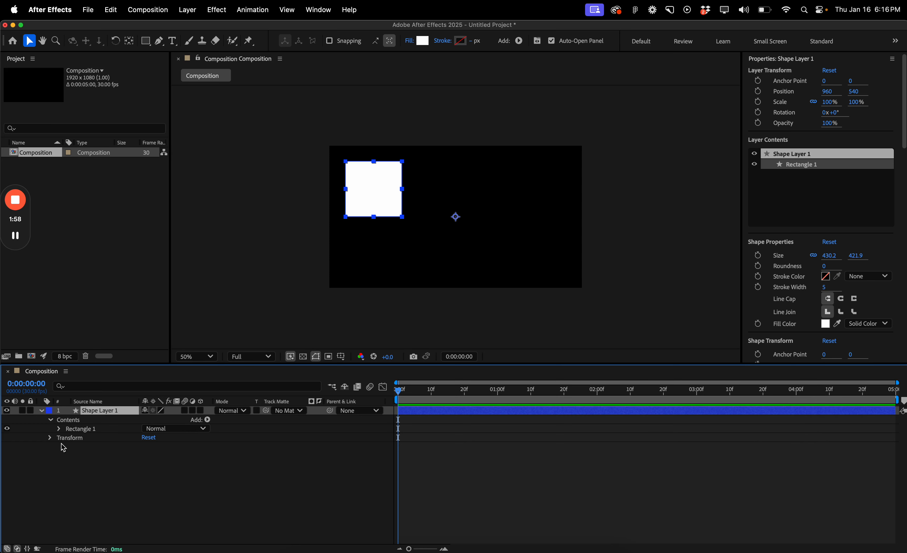
click(51, 438)
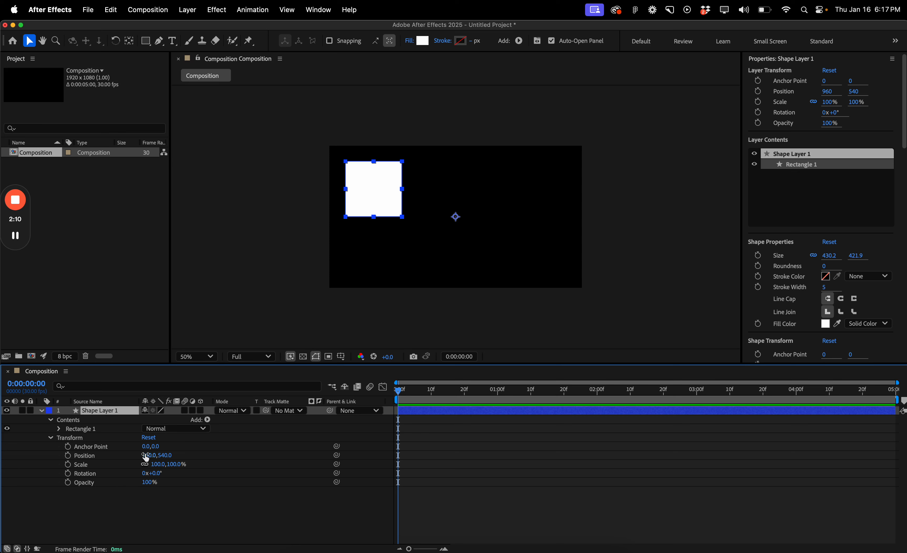
click(68, 456)
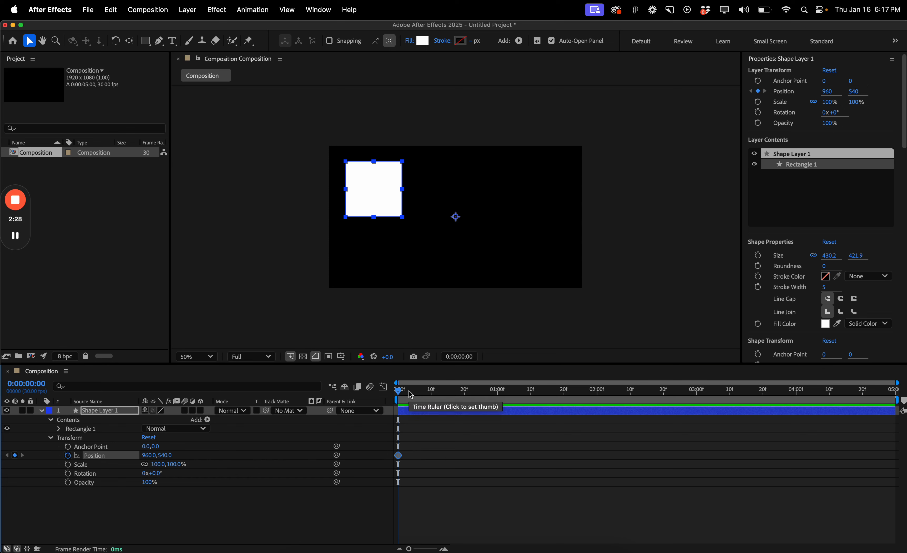
- At 2 seconds, move the square to the lower-right area of the frame, at position 2268, 1012, to keyframe its movement
drag(411, 394, 597, 416)
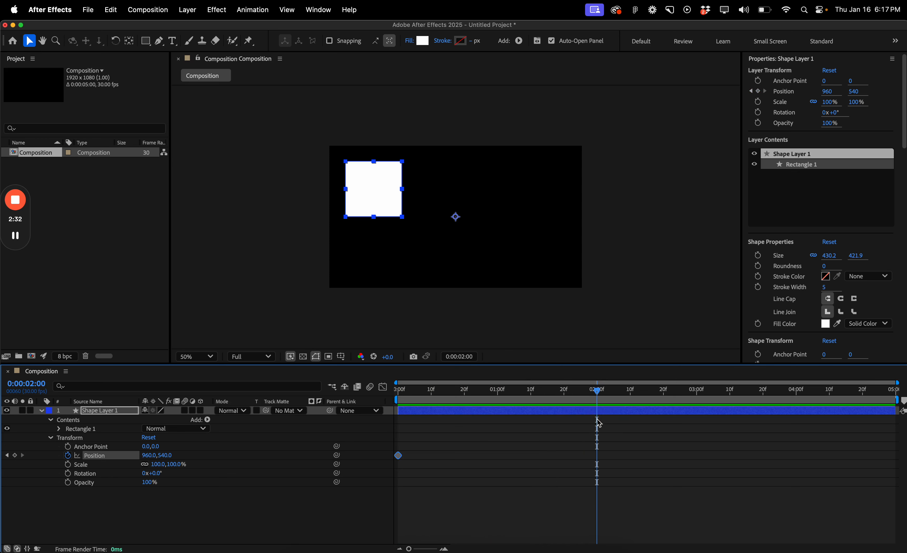
click(447, 420)
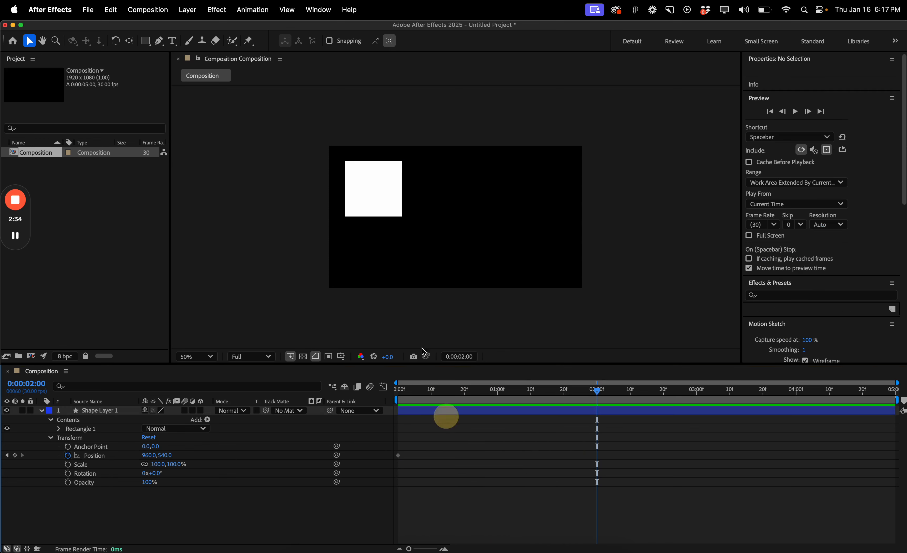
drag(375, 191, 546, 253)
click(593, 437)
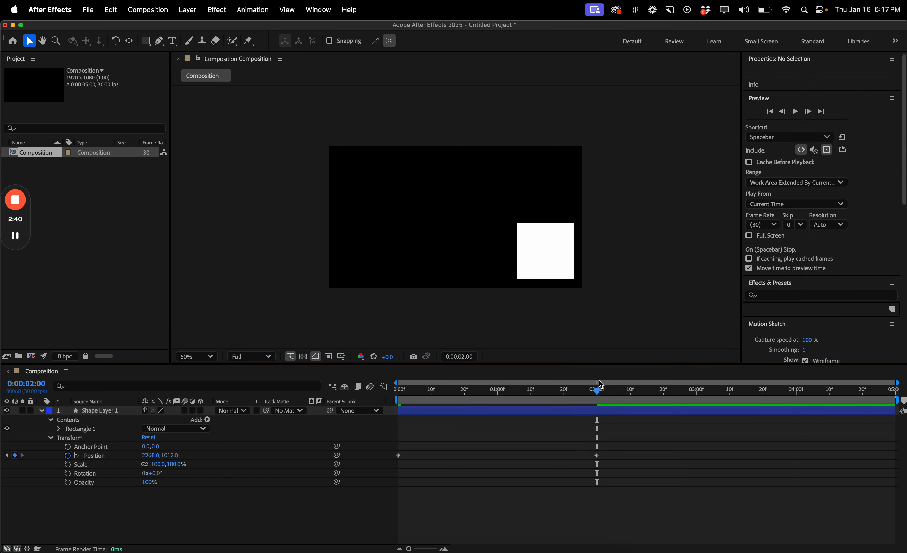
- Preview the square's movement from the start of the composition and scrub to just past the second keyframe
drag(598, 395, 391, 381)
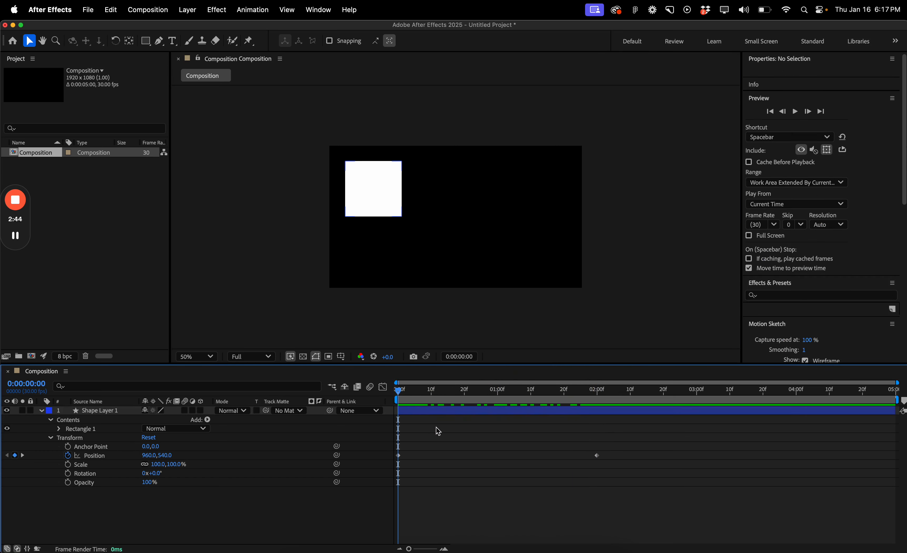
key(space)
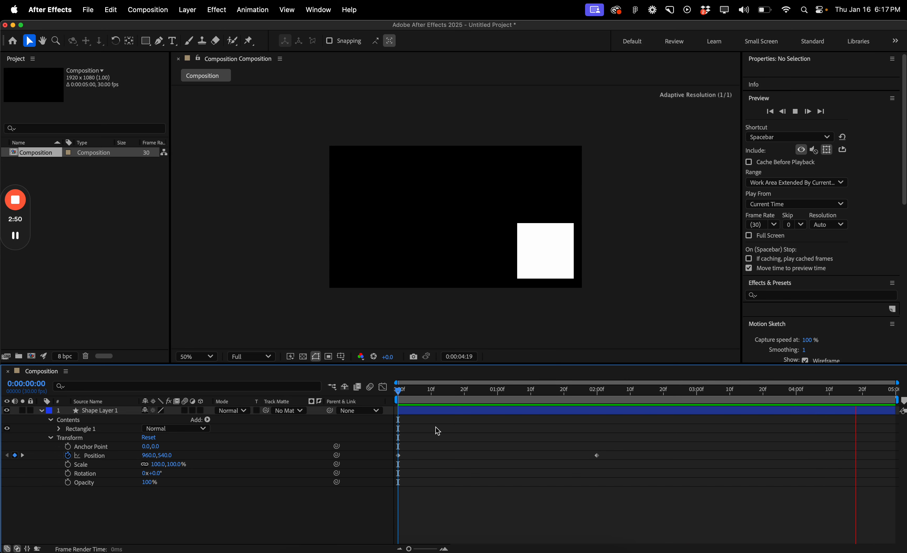
key(space)
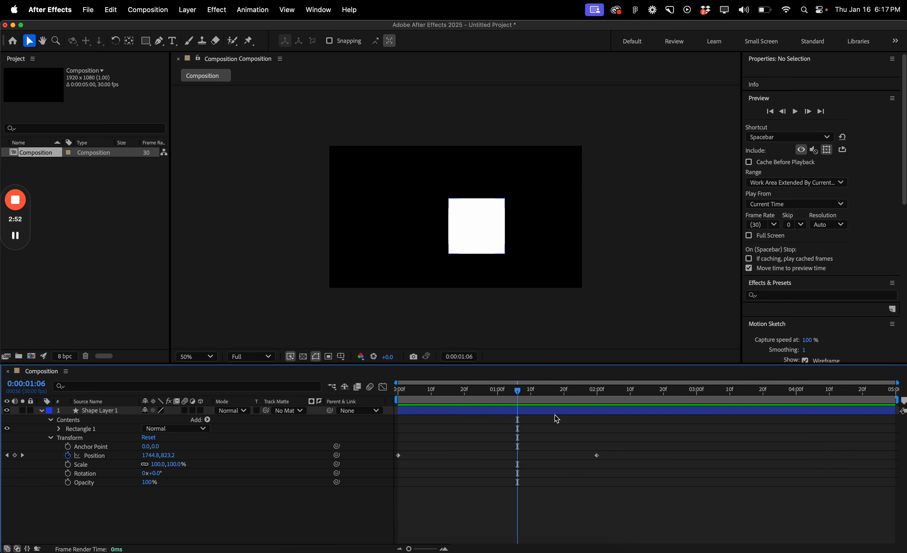
drag(770, 395, 629, 439)
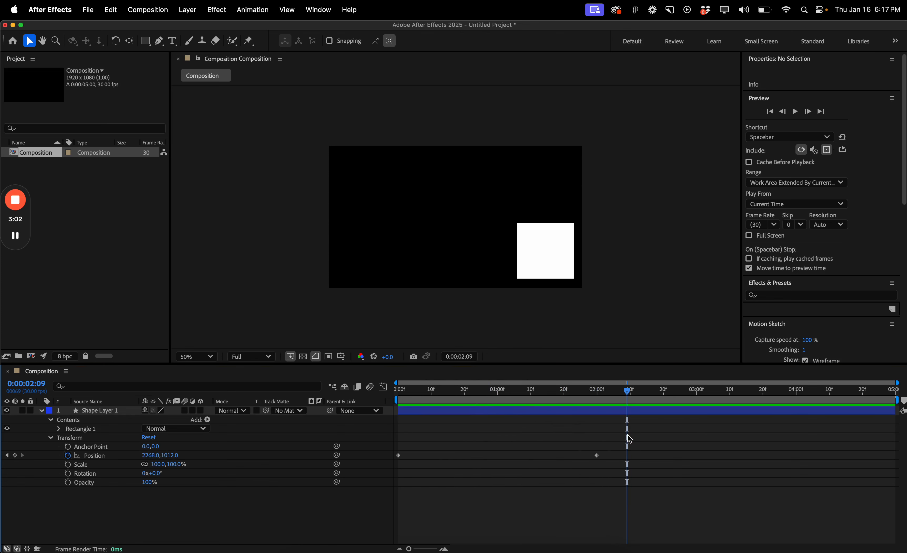
- Set the composition's duration to 2 seconds and preview the shortened animation
click(160, 5)
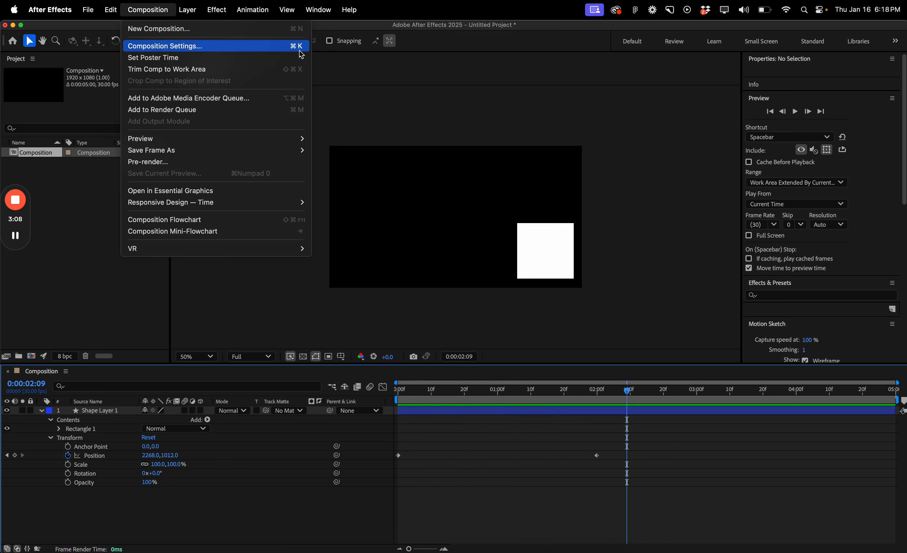
click(459, 467)
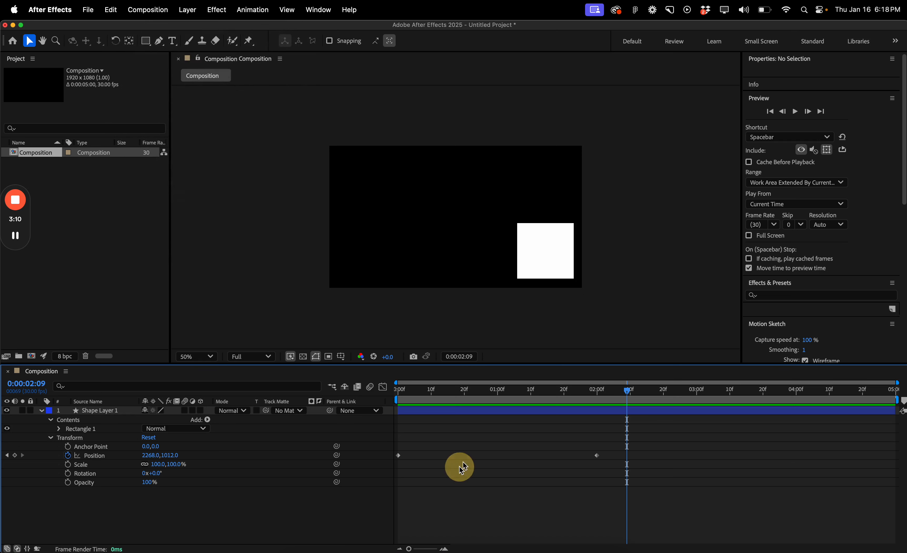
key(super+k)
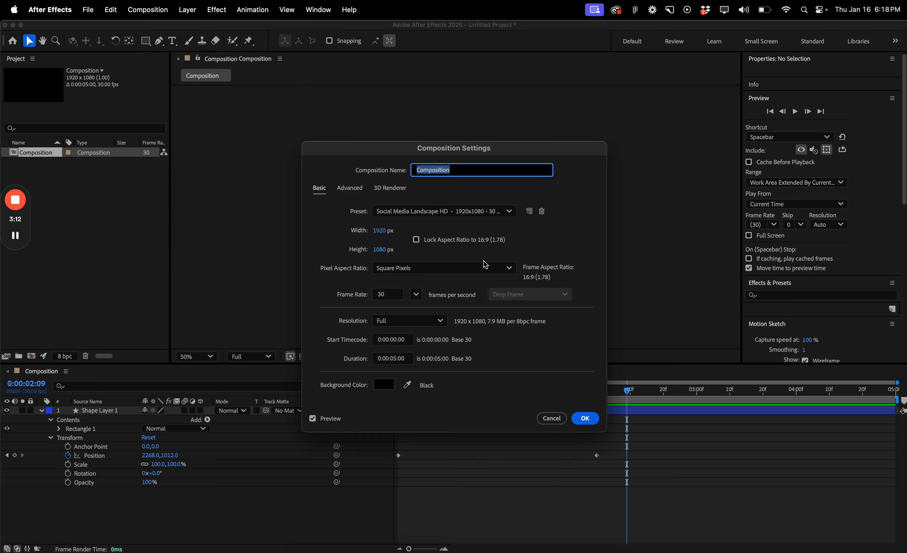
drag(475, 153, 485, 116)
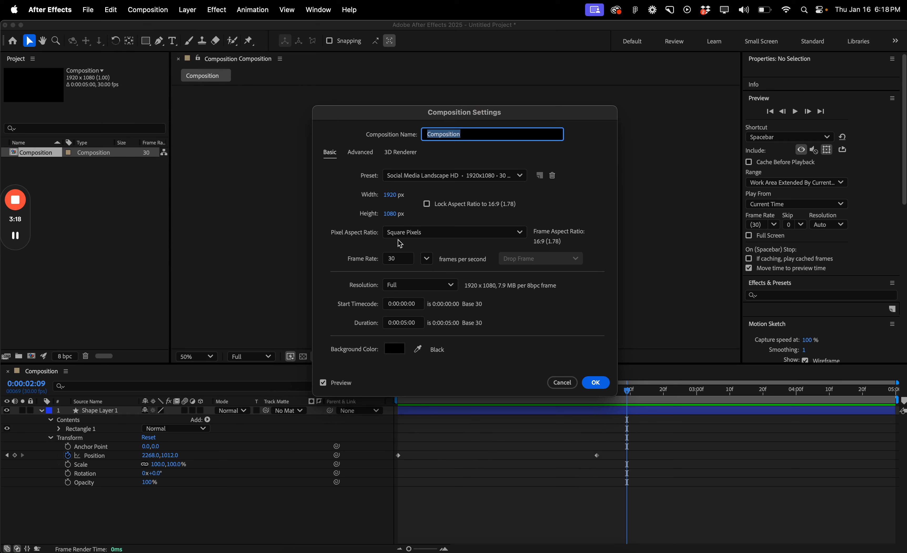
click(407, 327)
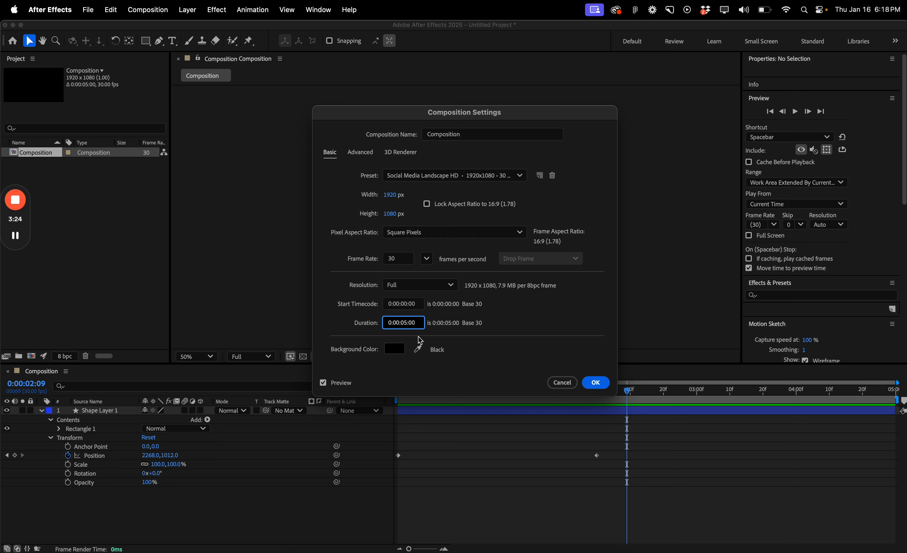
key(BackSpace)
text(2)
click(606, 386)
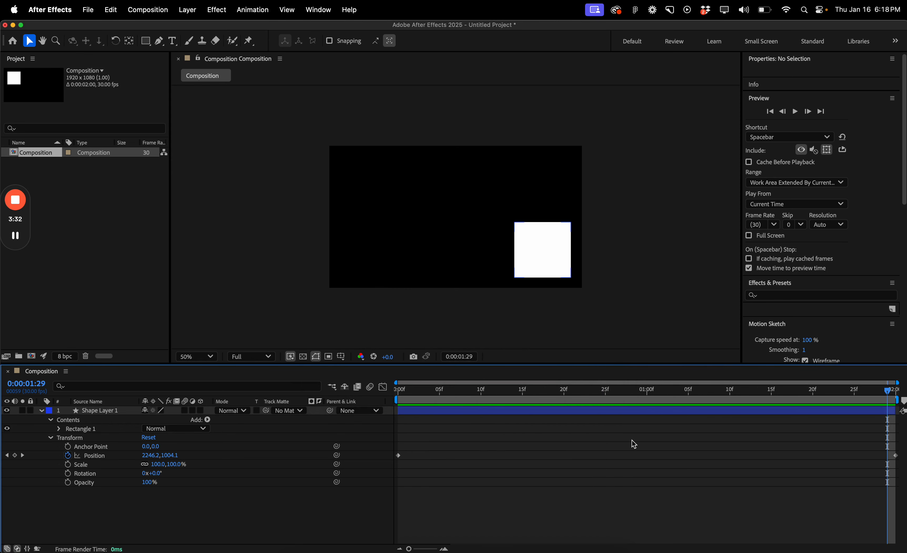
key(space)
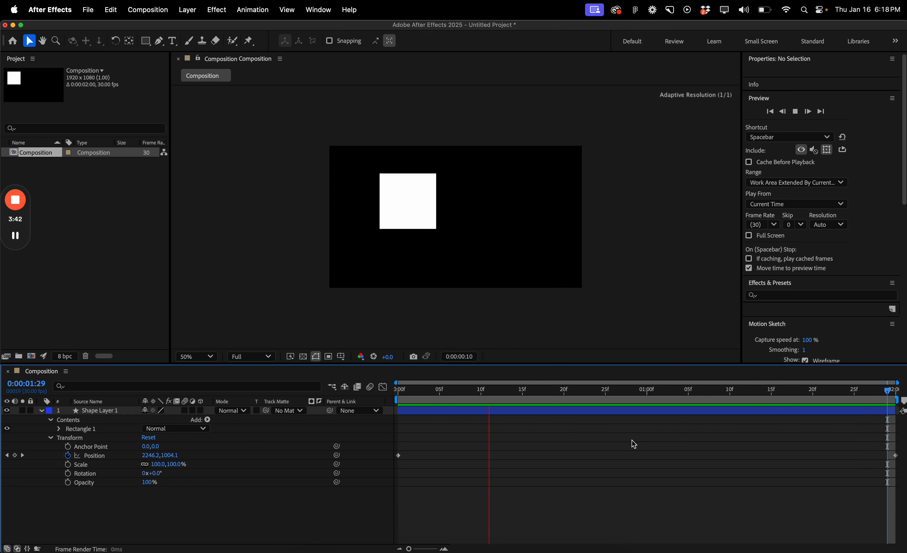
key(space)
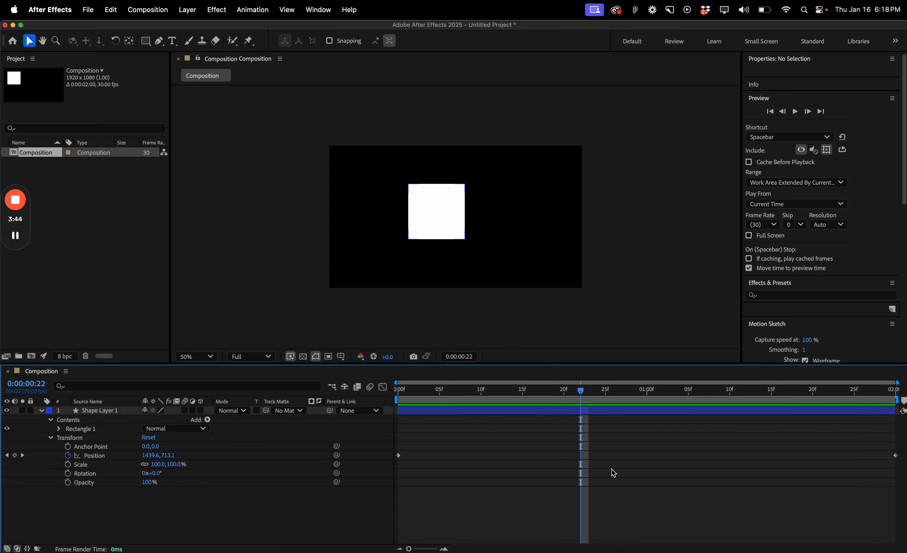
- Delete the animated square's shape layer from the composition
click(552, 411)
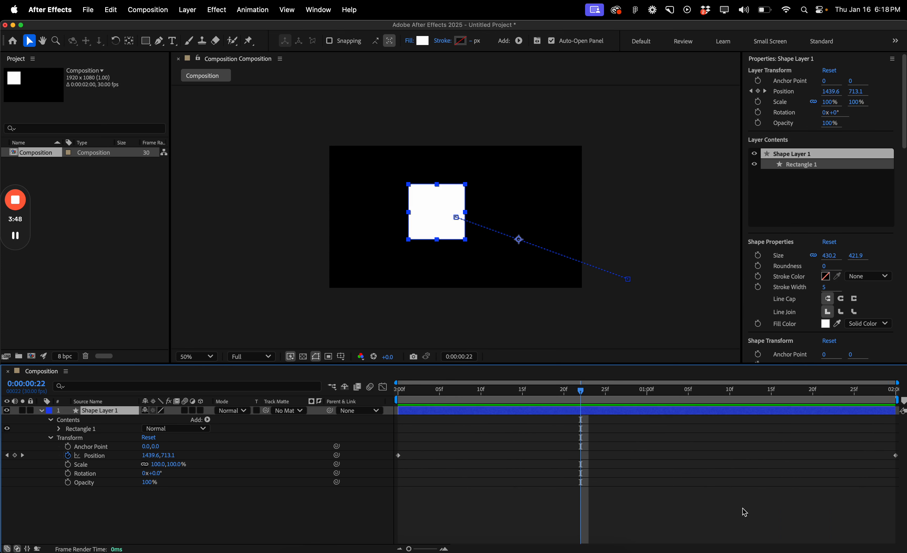
click(889, 460)
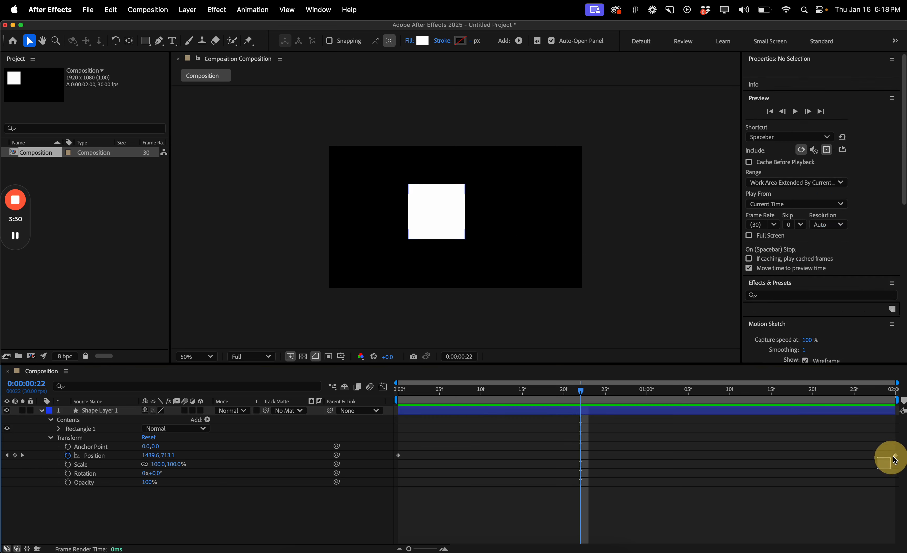
click(870, 412)
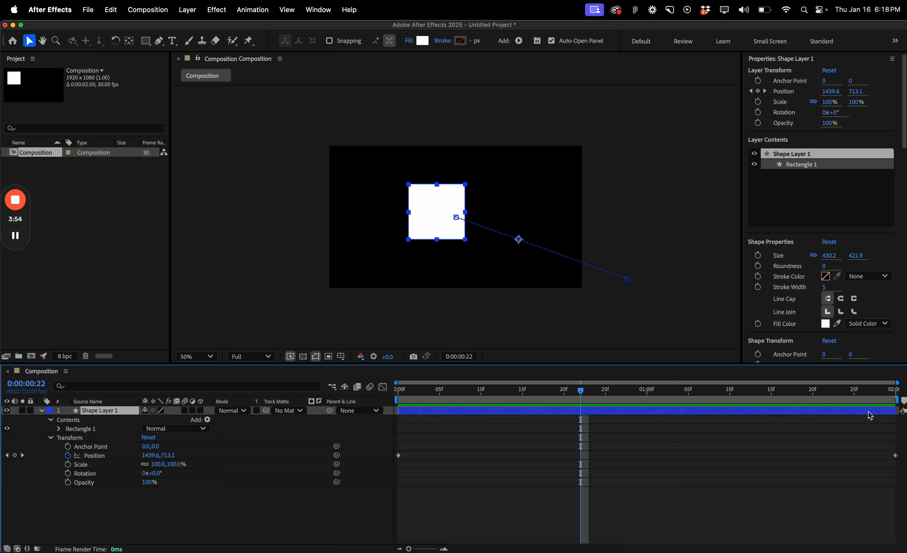
key(Delete)
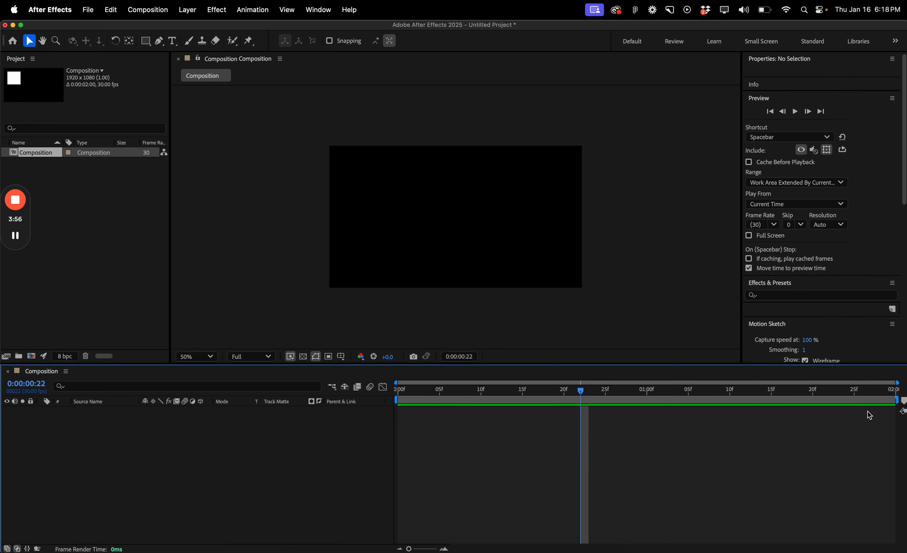
- Draw a white square about 411 by 411 px in the upper-left area of the composition with the Rectangle tool
click(146, 41)
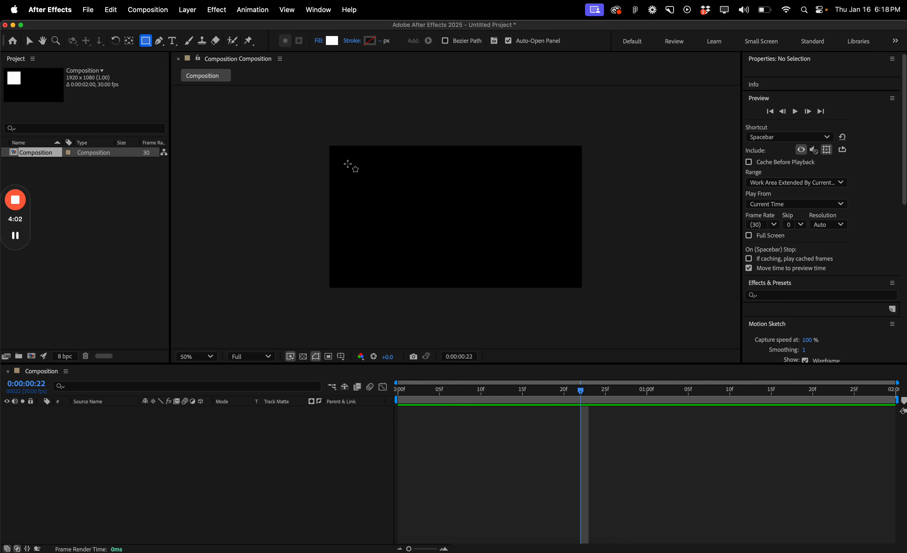
drag(348, 164, 401, 213)
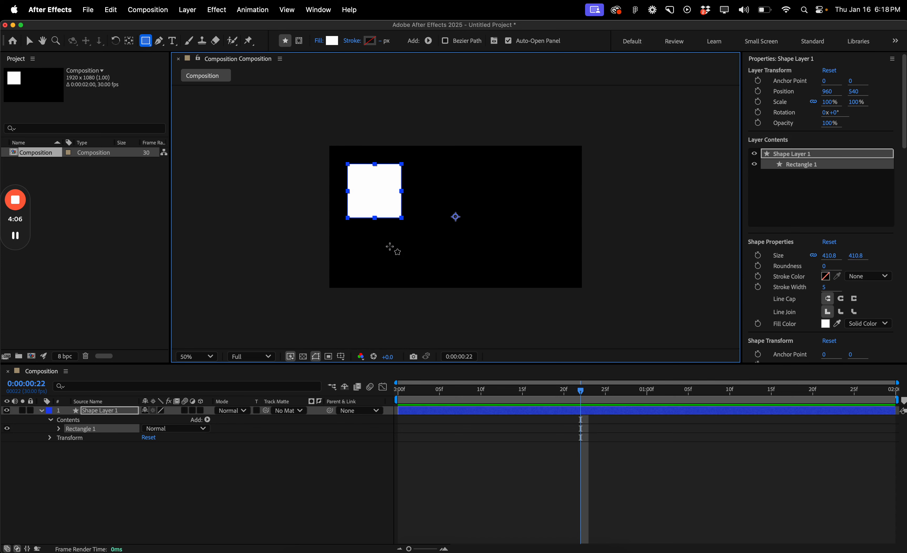
- Expand the square layer's contents and transform properties and set its rotation to -8°
click(60, 429)
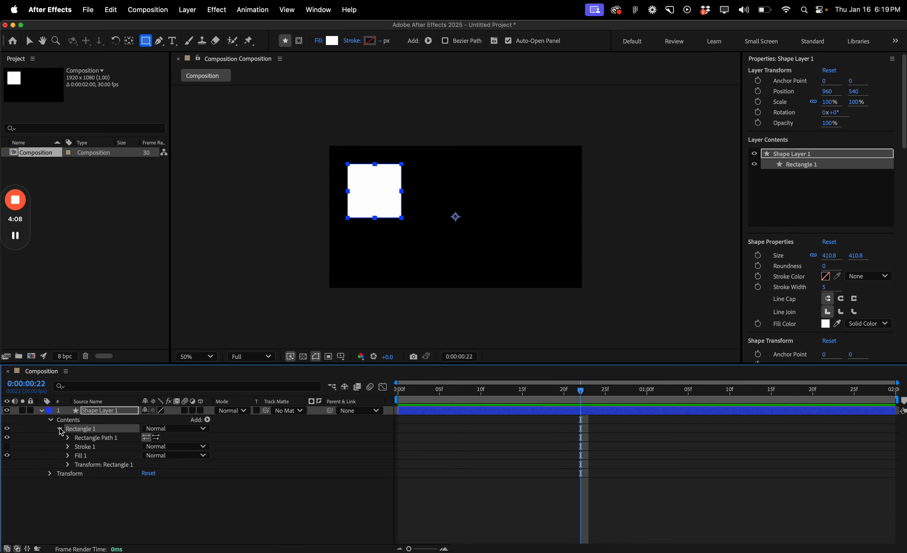
click(50, 474)
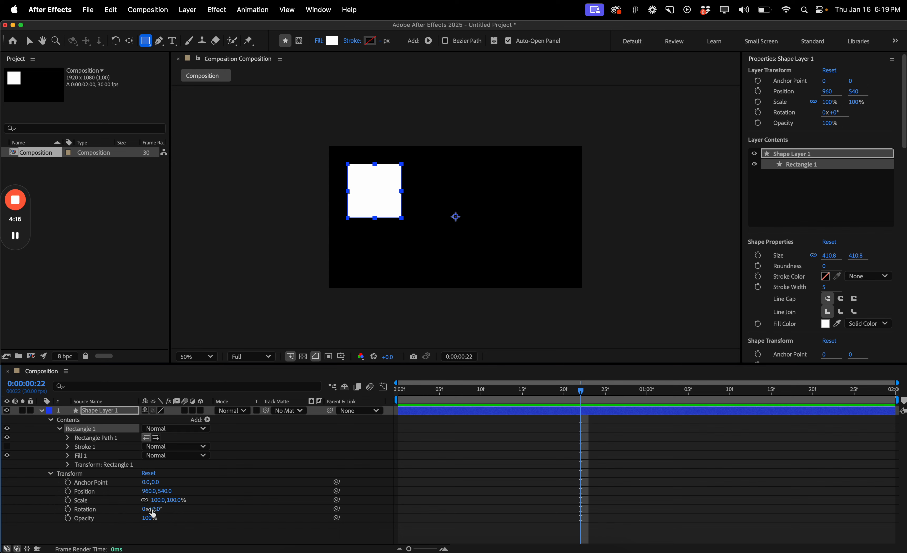
mouse_move(156, 512)
mouse_down()
mouse_move(204, 510)
mouse_move(180, 505)
mouse_move(163, 510)
mouse_move(213, 510)
mouse_move(165, 522)
mouse_move(223, 519)
mouse_move(156, 523)
mouse_move(163, 520)
mouse_up()
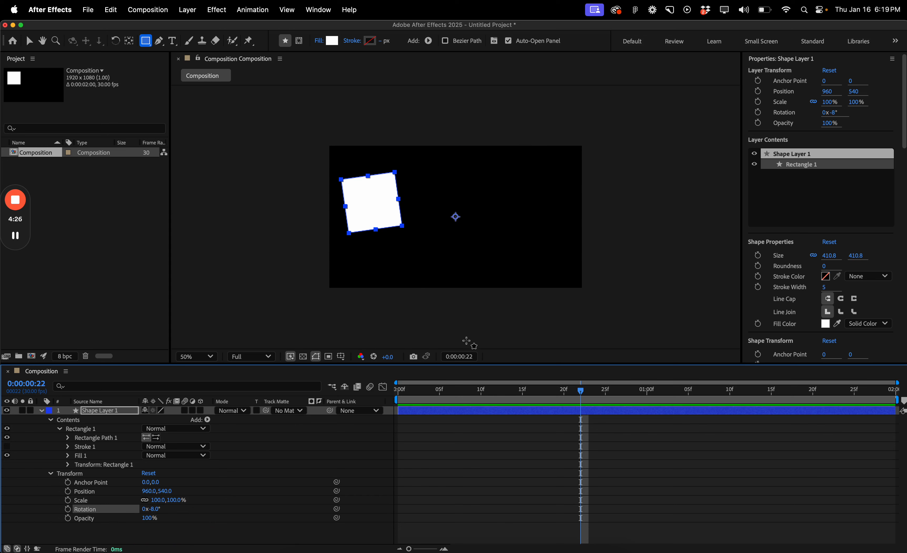
click(521, 474)
click(523, 411)
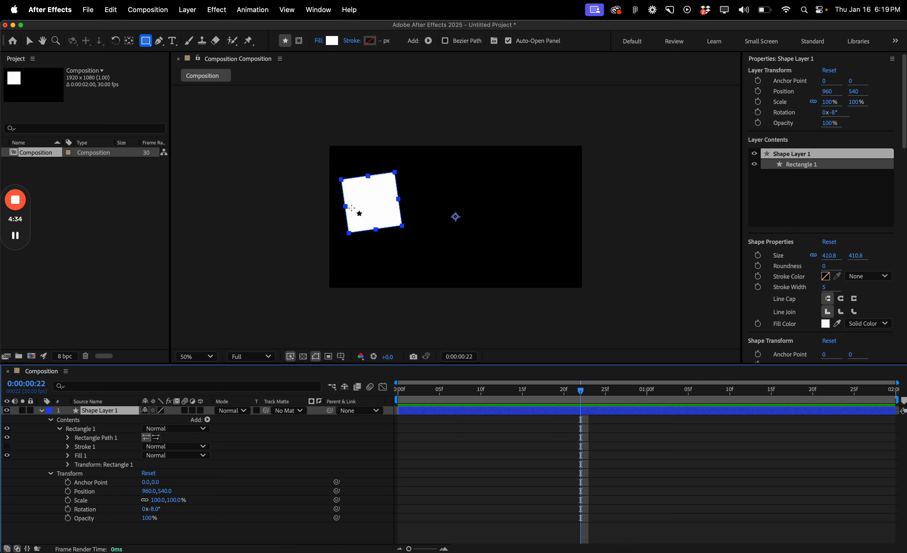
- Center the square layer's anchor point on the shape with the Pan Behind (Anchor Point) tool
key(y)
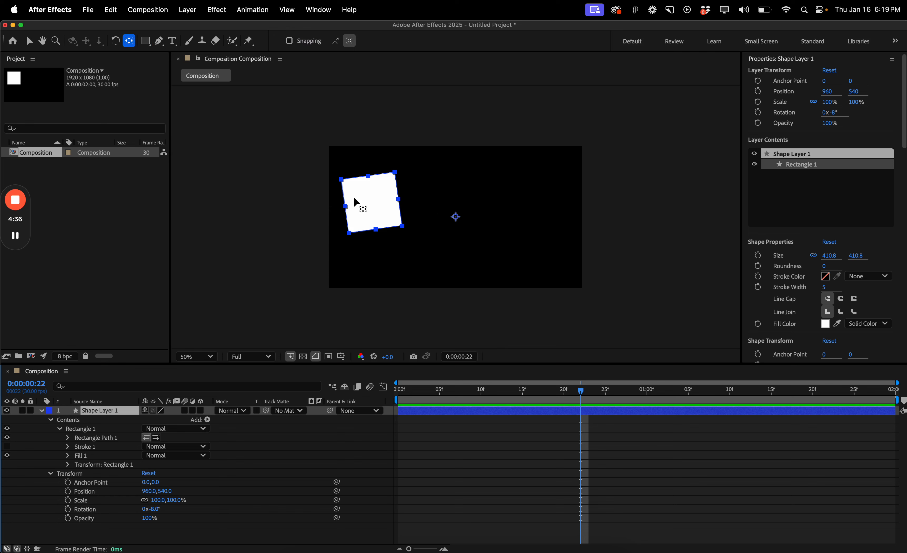
click(506, 430)
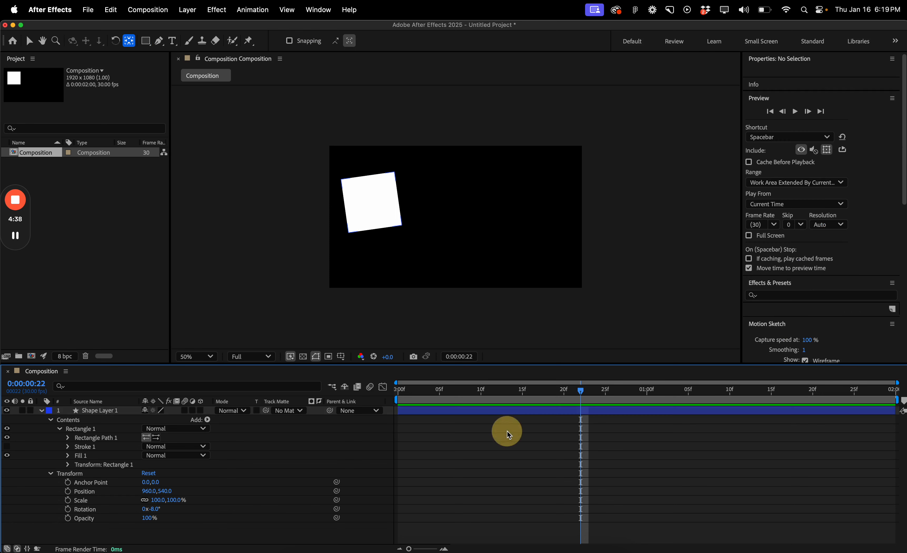
click(518, 411)
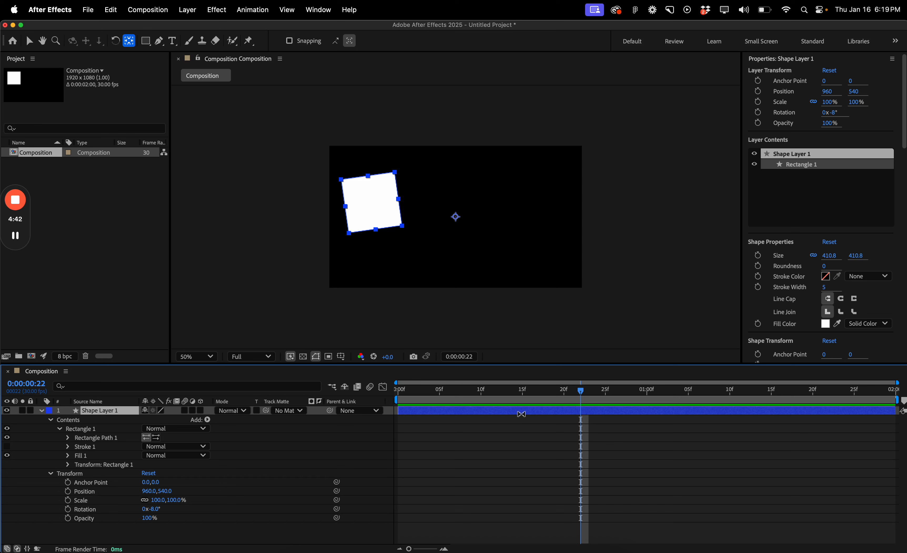
key(v)
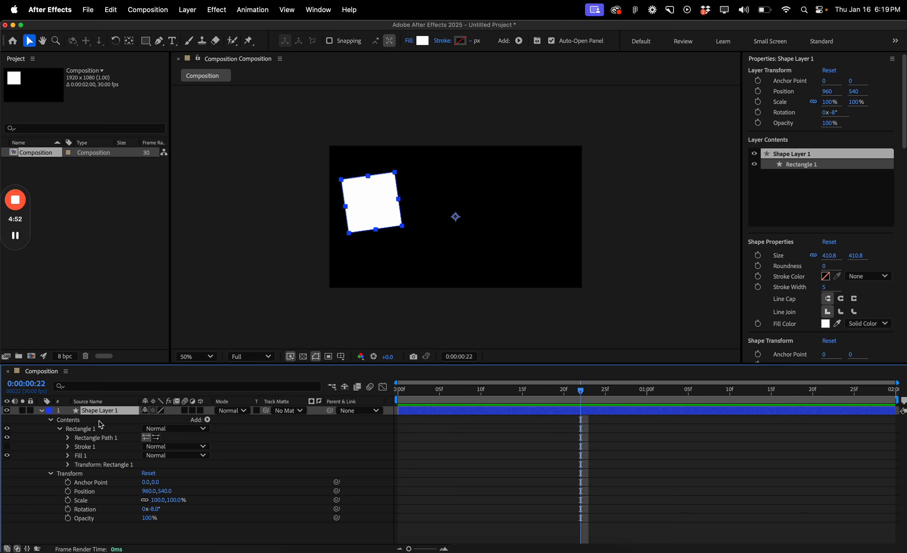
double_click(129, 41)
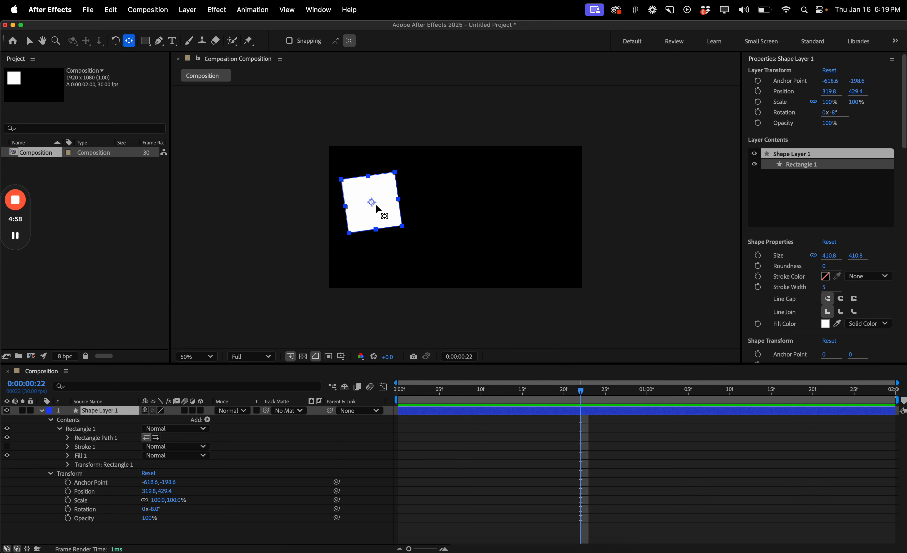
click(506, 461)
- Animate the square's rotation with keyframes from -8° at 0 seconds to 322° at 1 second
drag(474, 389, 388, 392)
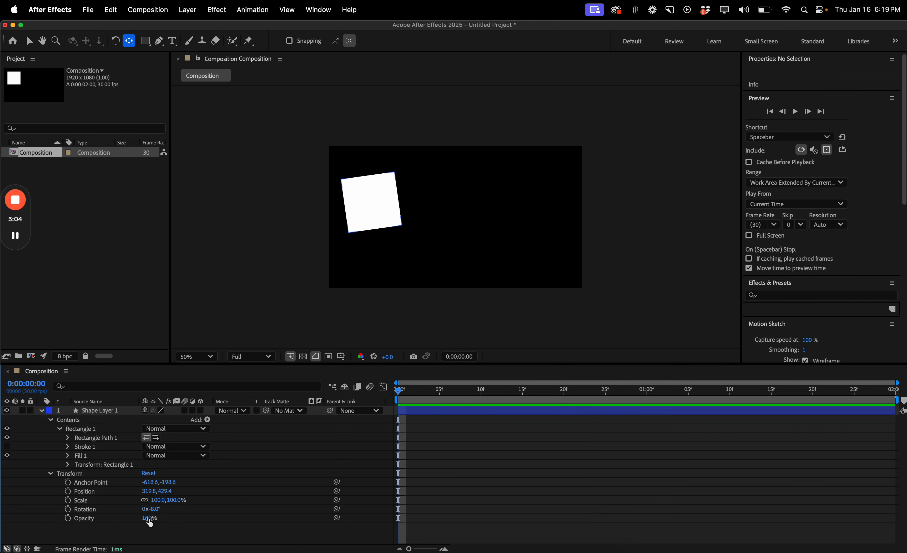
click(69, 511)
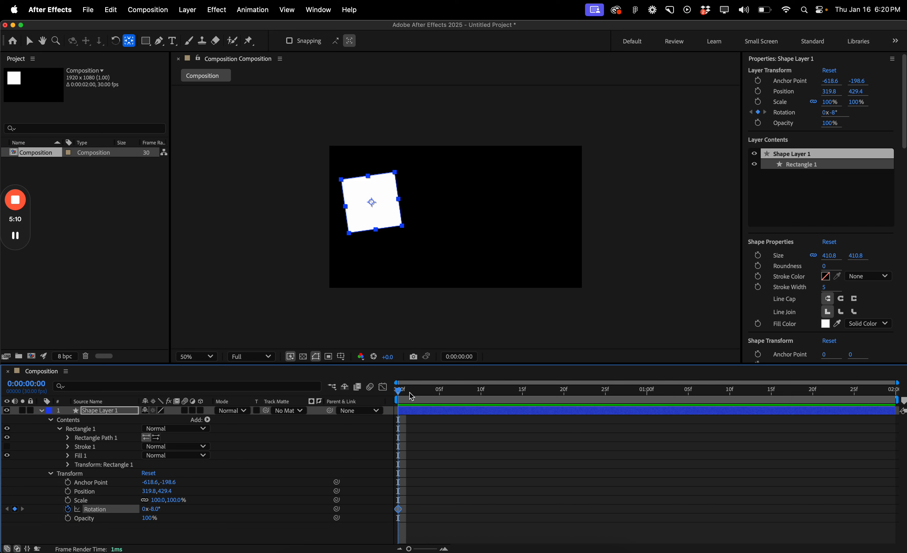
drag(407, 391, 651, 365)
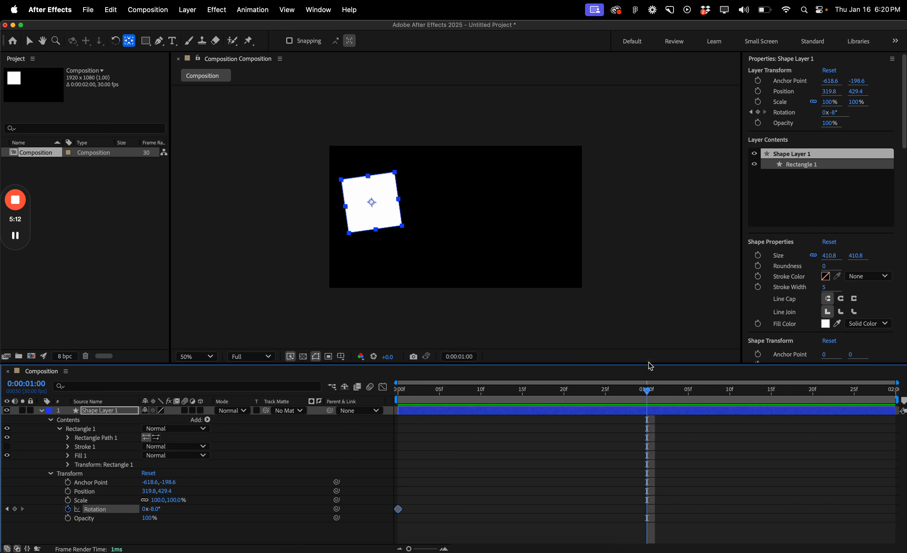
click(565, 464)
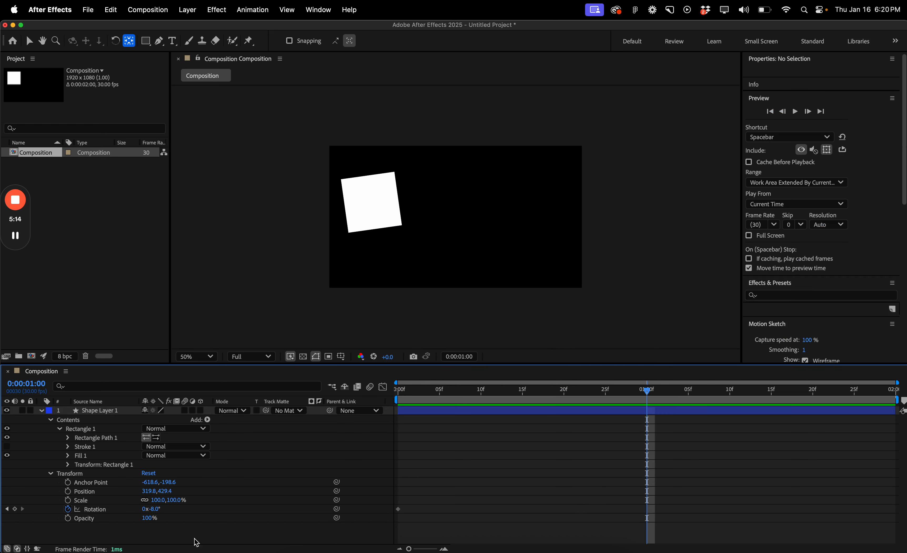
click(155, 509)
drag(155, 509, 313, 494)
click(567, 453)
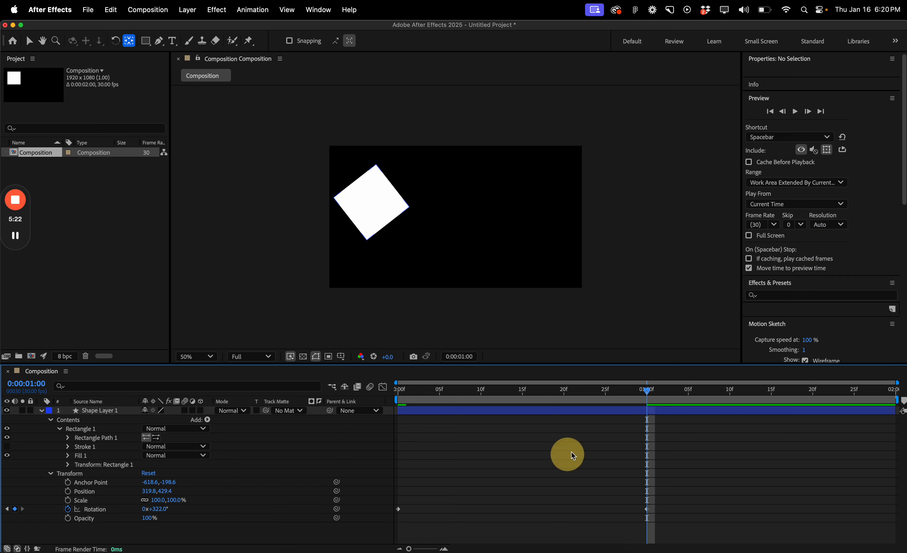
- Preview the square's rotation animation from the first frame
drag(647, 389, 366, 420)
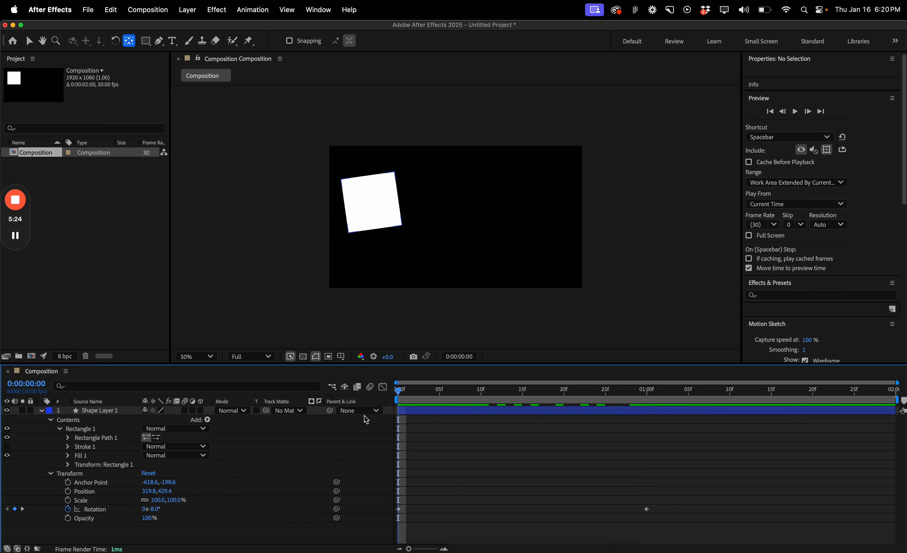
key(space)
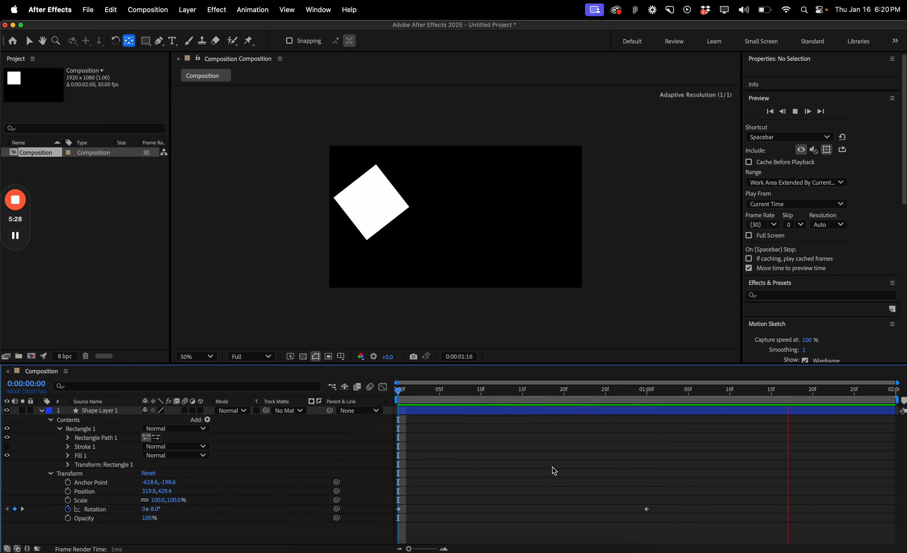
key(space)
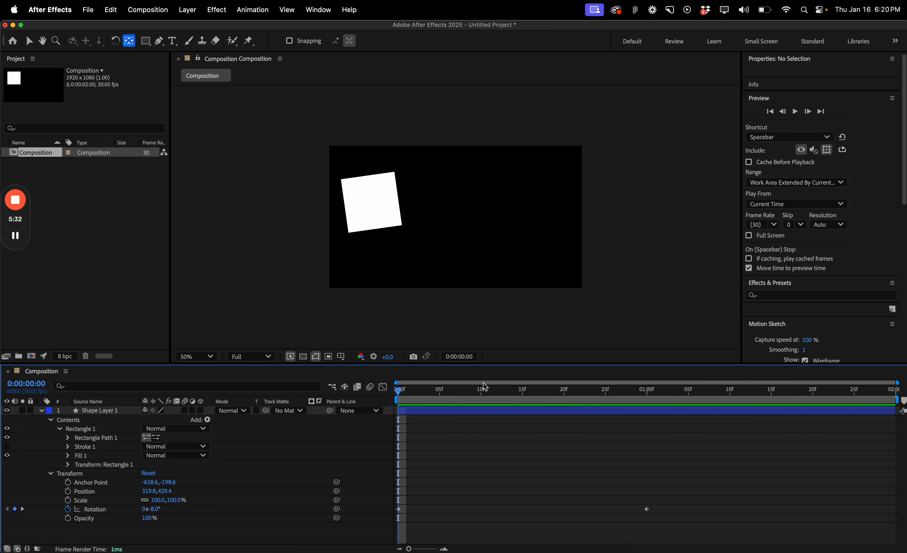
- Set the start of the work area to frame 15 and preview the shortened range
mouse_move(497, 394)
mouse_down()
mouse_move(393, 392)
mouse_move(579, 386)
mouse_move(510, 393)
mouse_up()
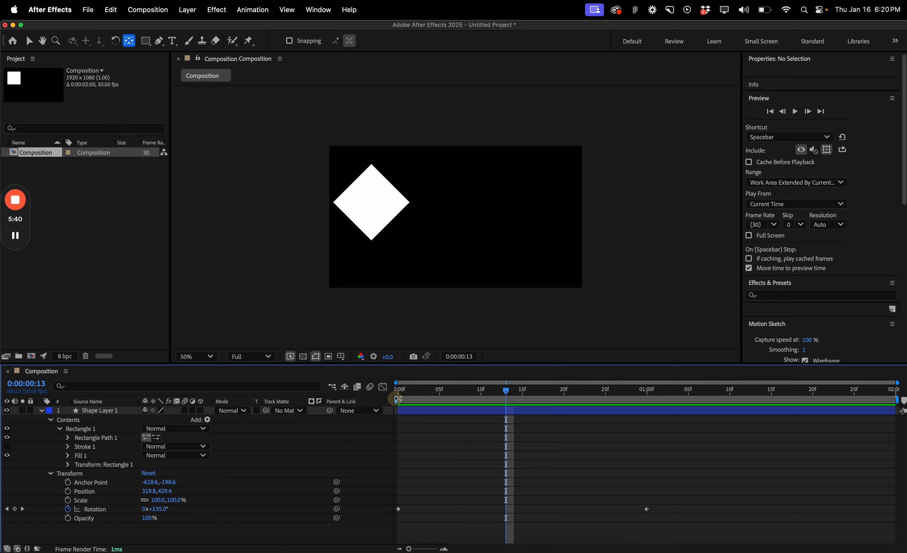
drag(398, 398, 523, 390)
click(522, 390)
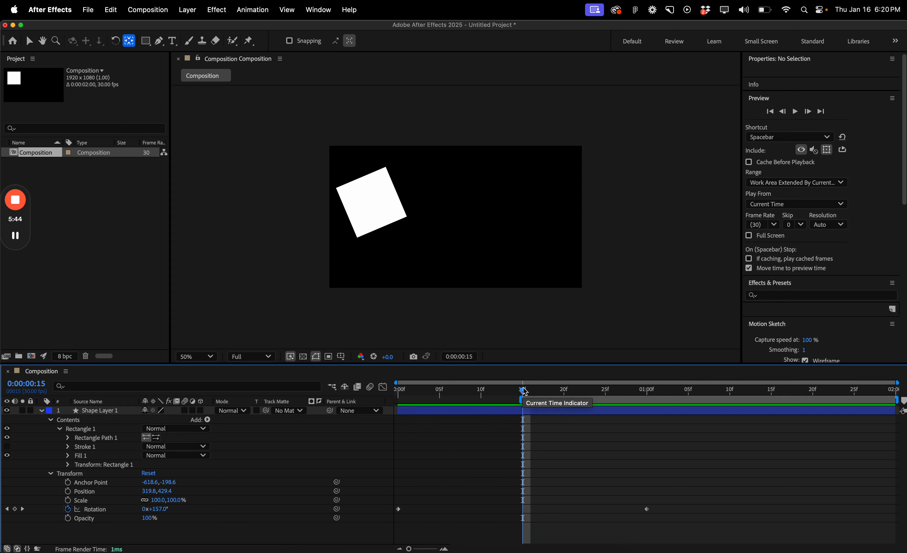
key(space)
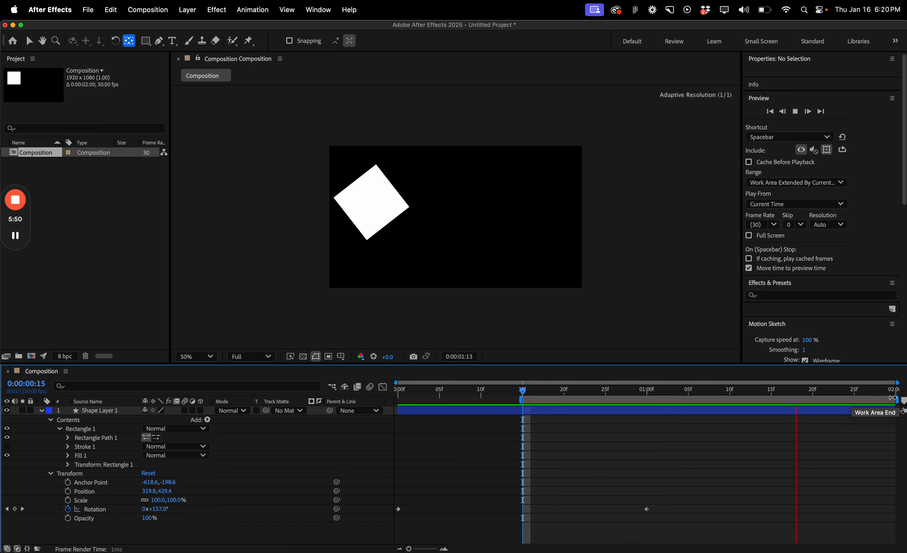
- Bring the end of the work area back to about 1 second and preview between frame 15 and there
drag(894, 397, 656, 399)
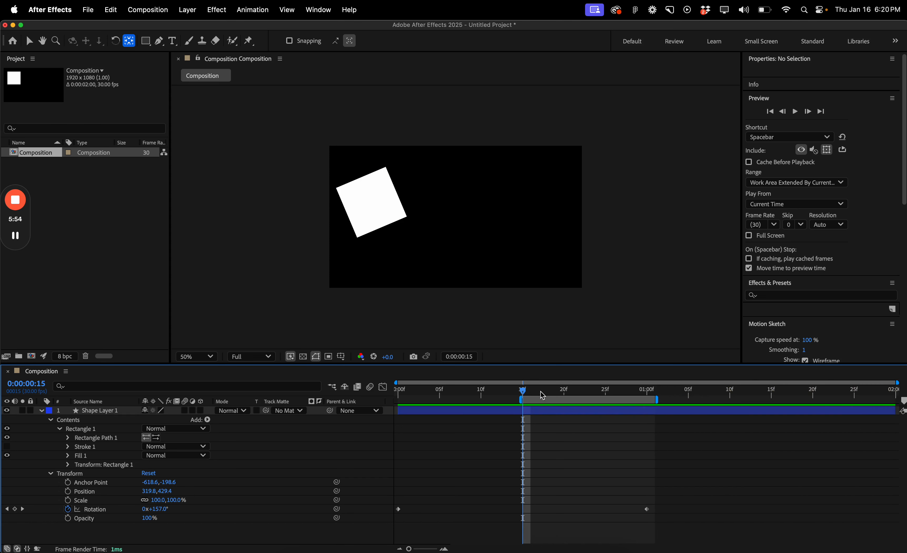
mouse_move(523, 390)
mouse_down()
mouse_move(542, 390)
mouse_move(531, 393)
mouse_up()
key(space)
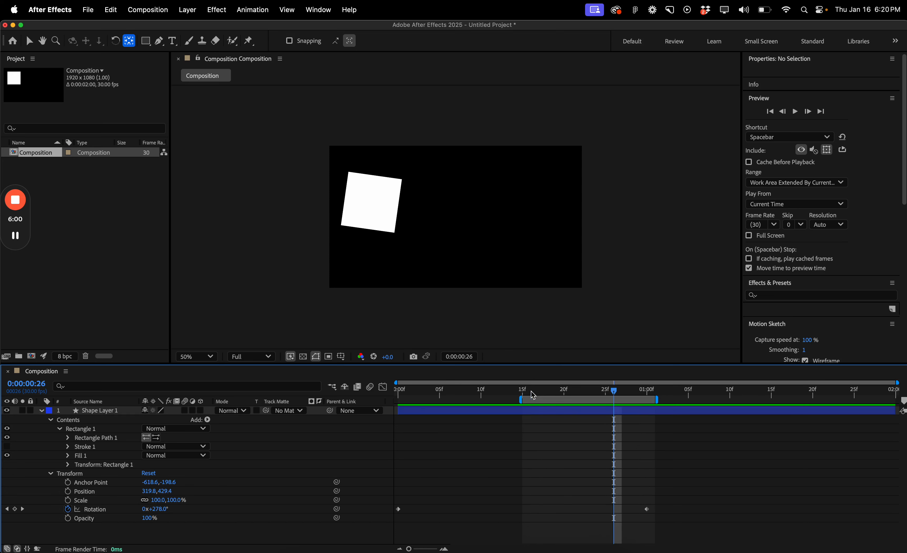
- Set the work area's start to the current time at frame 0 and again at frame 10, and preview it
click(533, 389)
drag(533, 389, 375, 399)
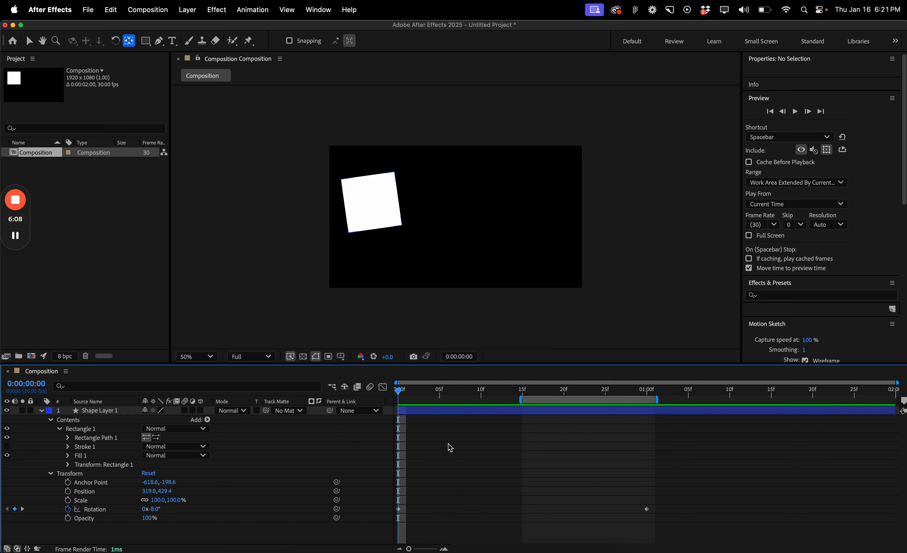
key(b)
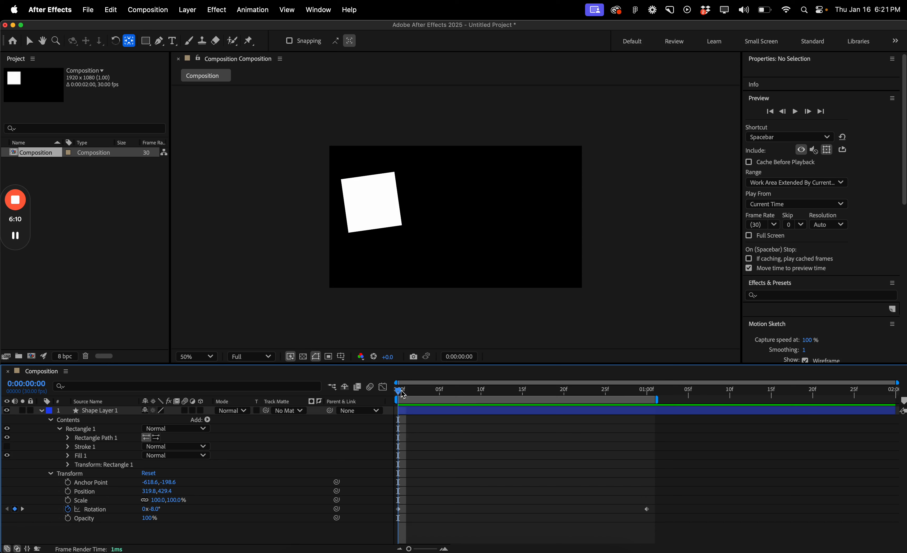
drag(408, 387, 481, 387)
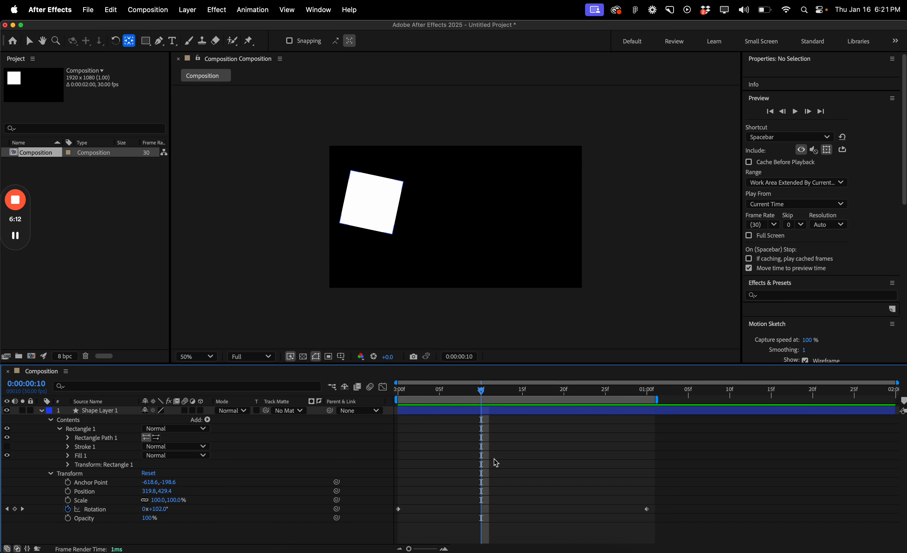
key(b)
key(space)
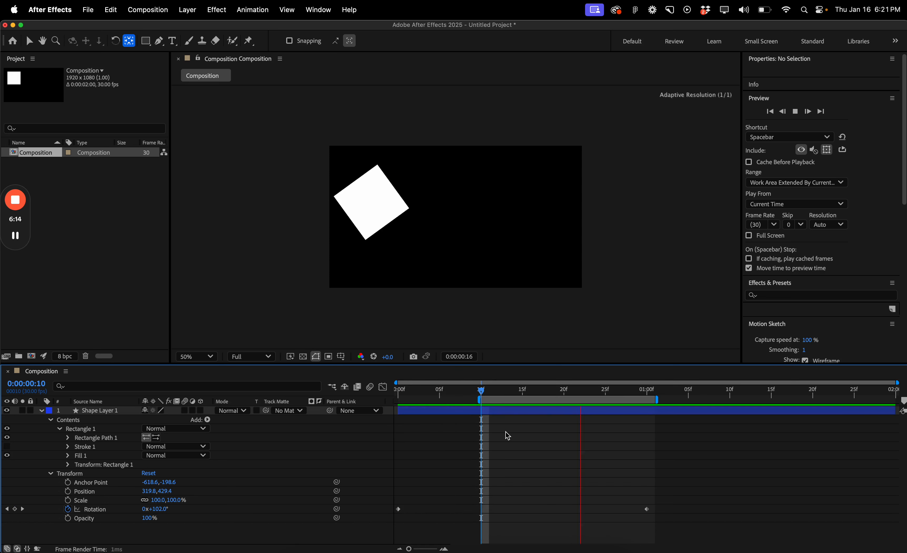
- Set the work area's end to the current time at frame 15 and preview the short loop
drag(595, 388, 528, 399)
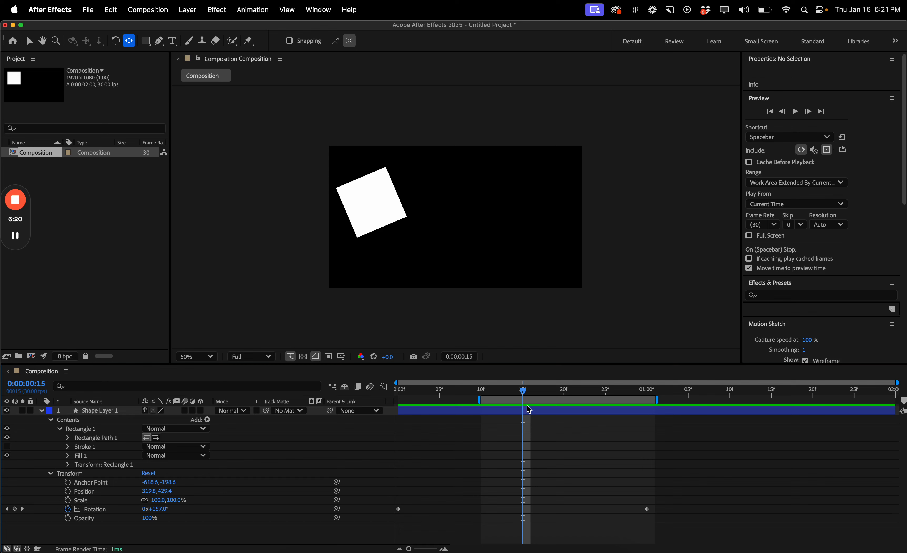
key(n)
key(space)
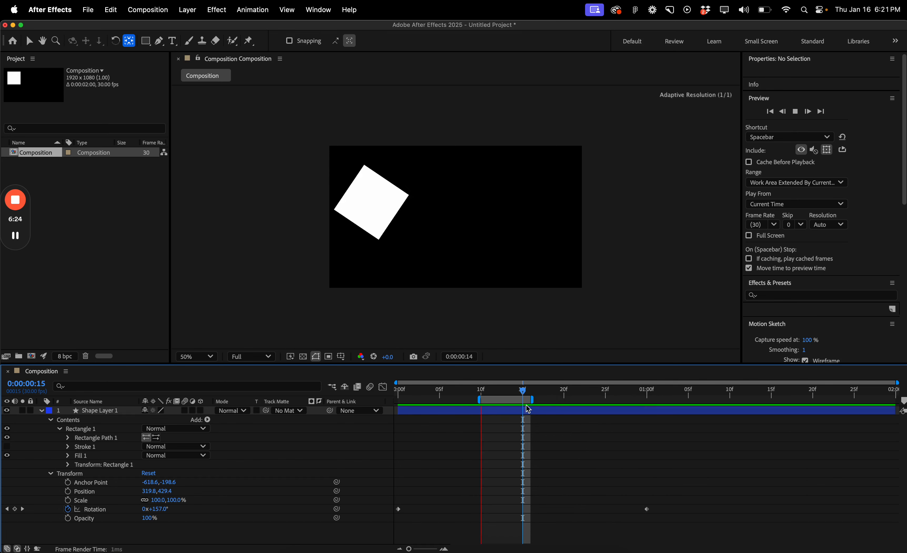
key(space)
- Extend both ends of the work area to cover the full 2-second composition
click(535, 400)
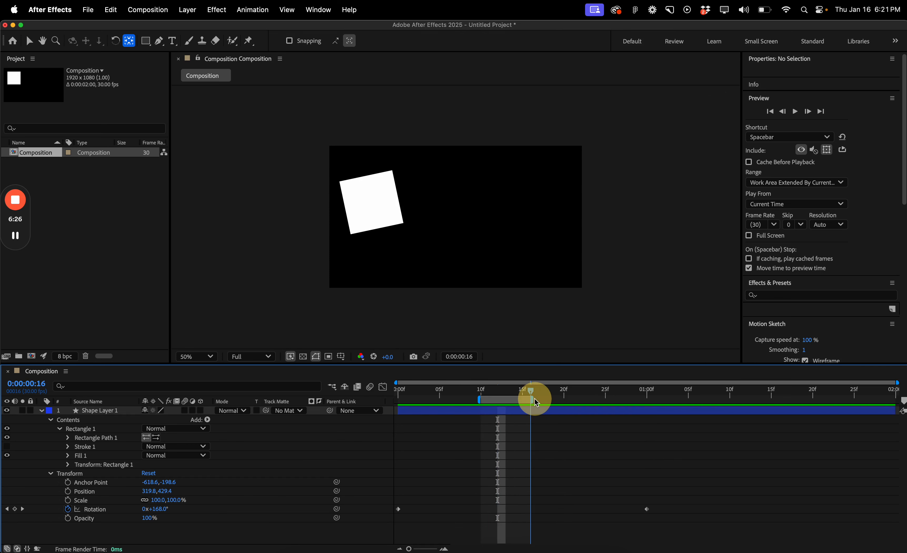
drag(536, 400, 900, 399)
click(533, 395)
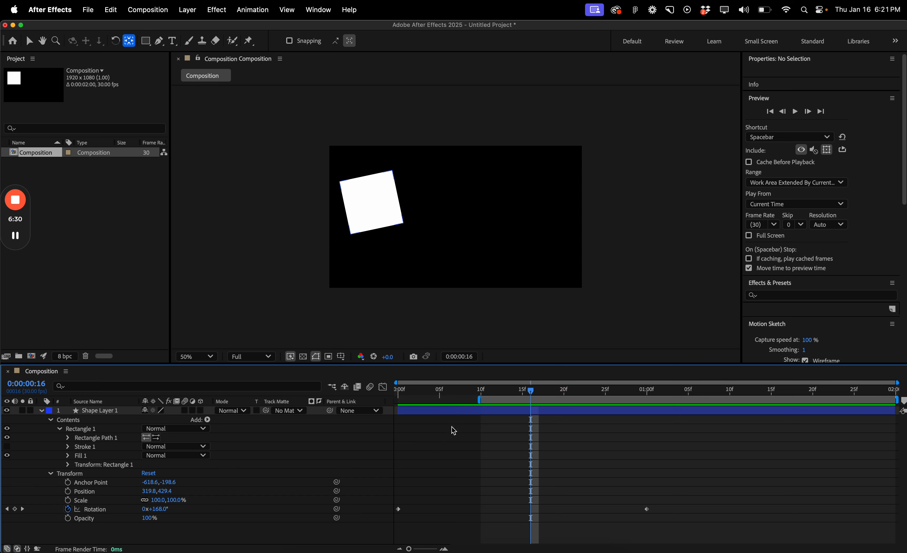
click(480, 398)
drag(481, 398, 380, 400)
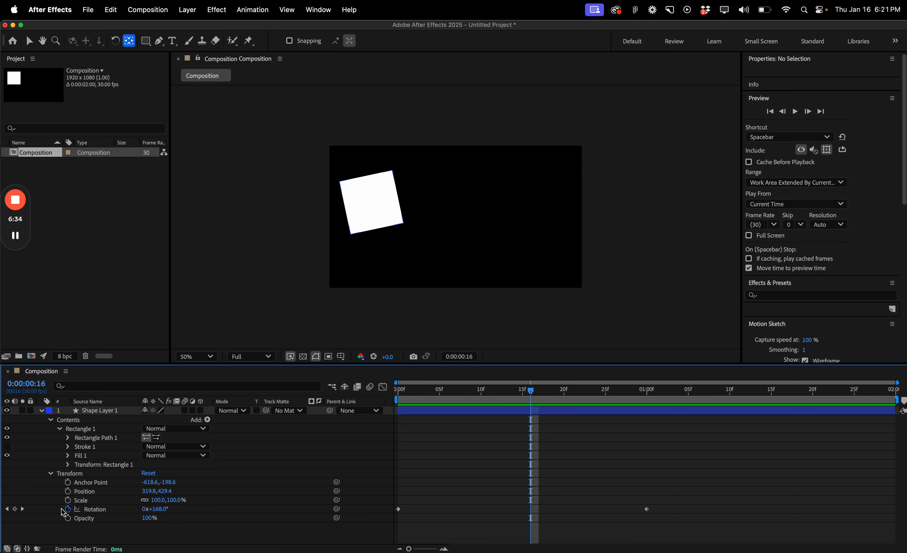
- Move the first rotation keyframe to frame 6 and delete the trial position keyframe added at frame 16
click(68, 491)
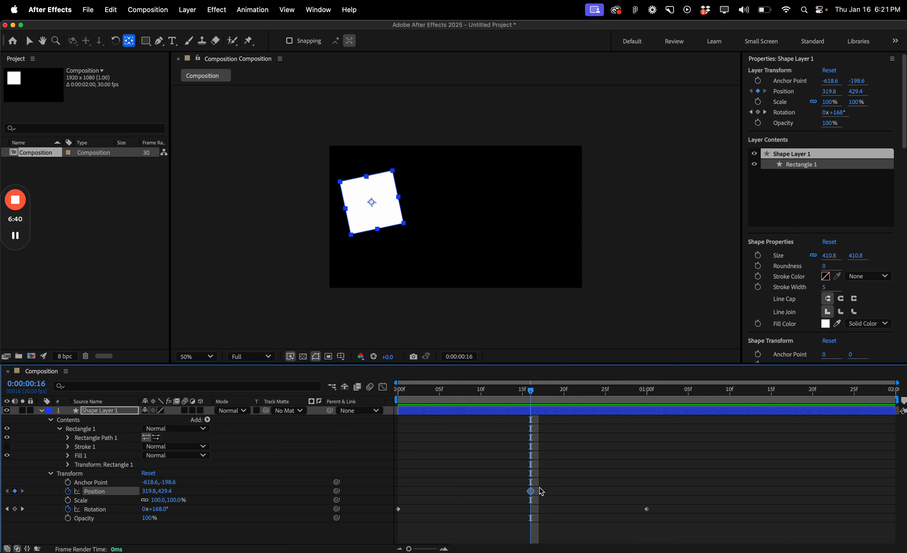
drag(530, 491, 492, 491)
drag(423, 527, 502, 498)
key(Delete)
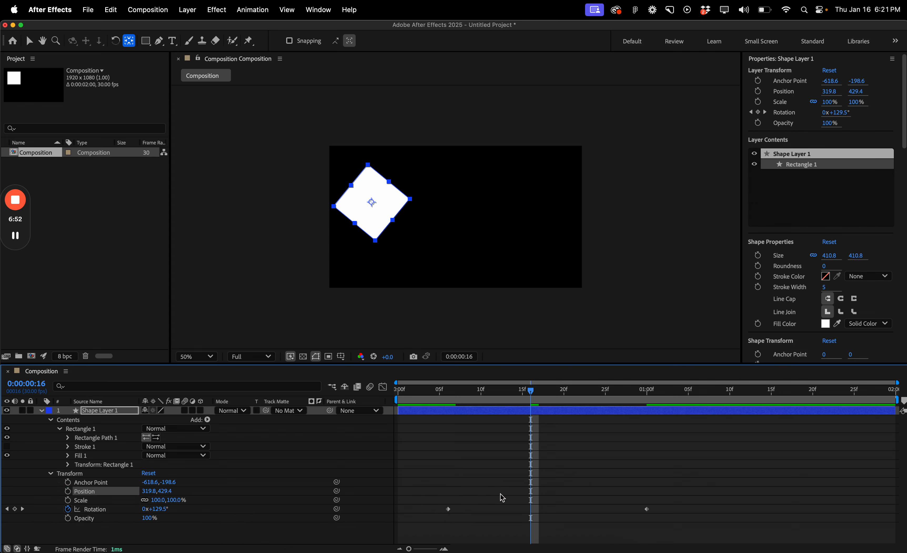
- Delete both rotation keyframes from the square's layer and preview the composition
drag(668, 483, 424, 521)
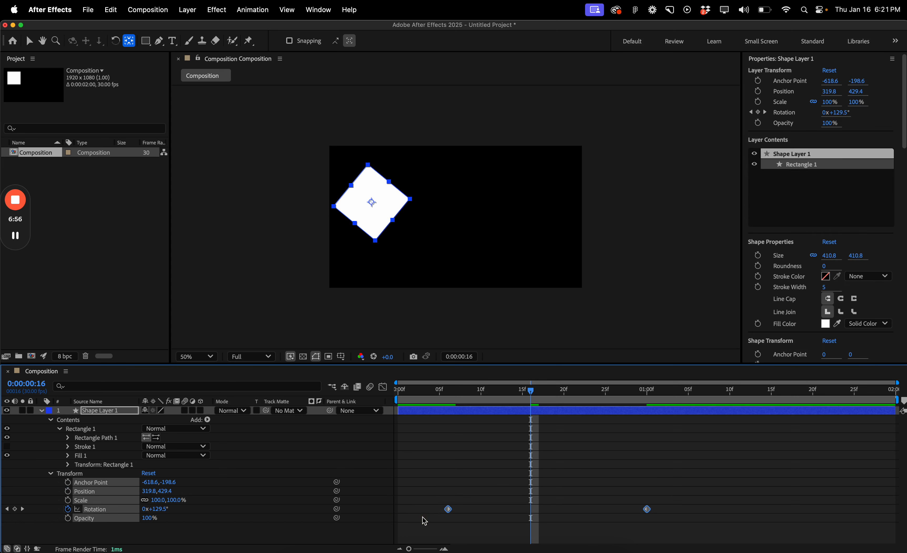
key(Delete)
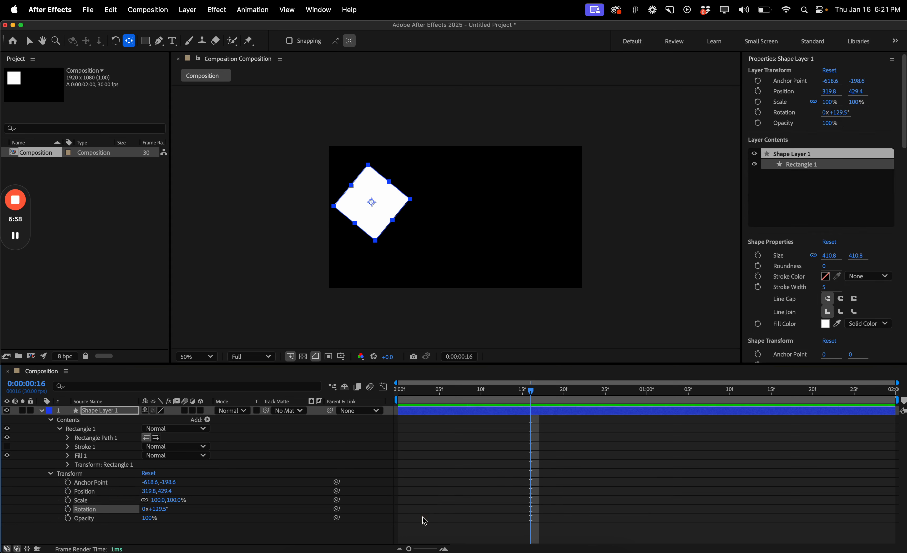
click(439, 498)
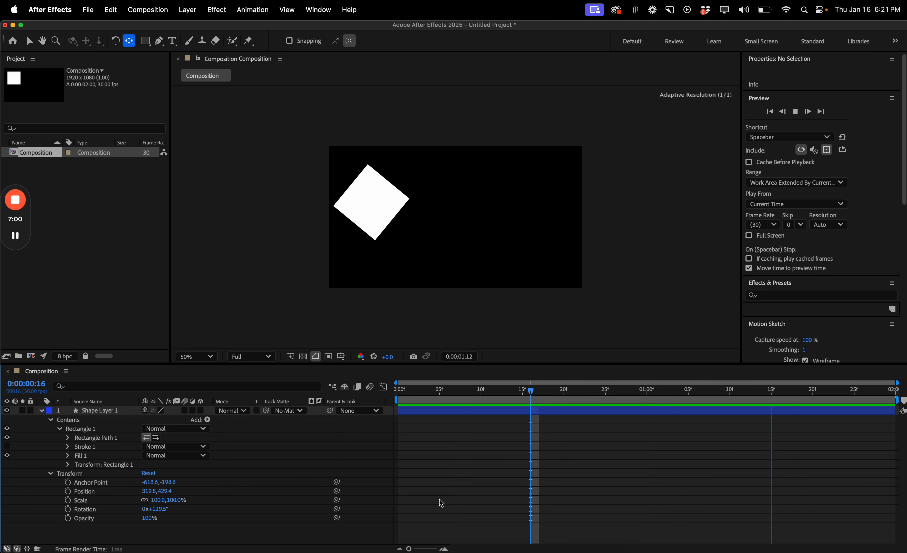
key(space)
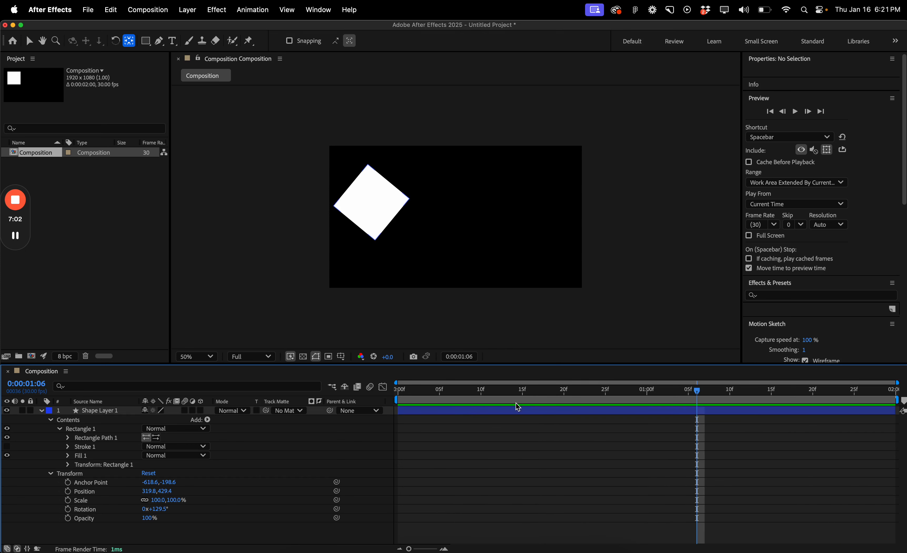
- Animate the square's opacity with keyframes of 100% at frame 6 and 0% at frame 22
drag(521, 392, 447, 393)
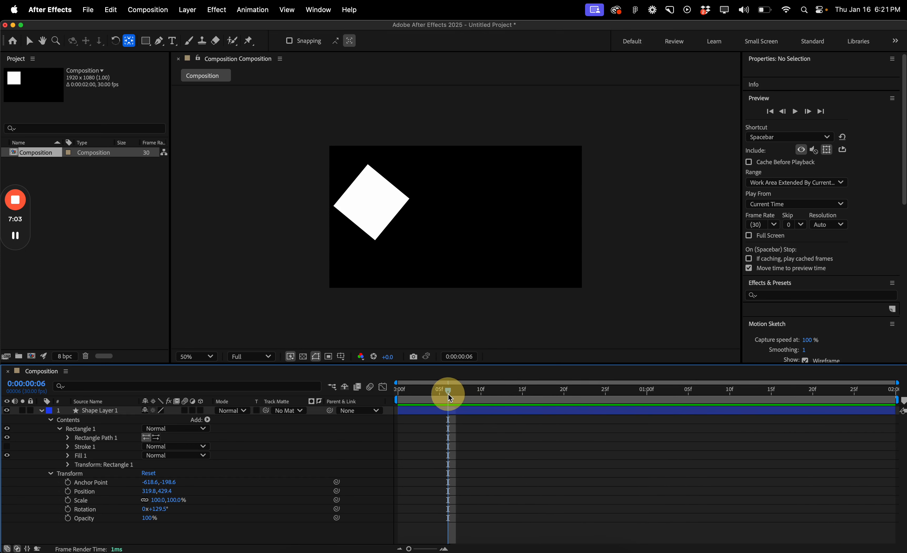
click(68, 519)
drag(461, 390, 580, 389)
click(569, 478)
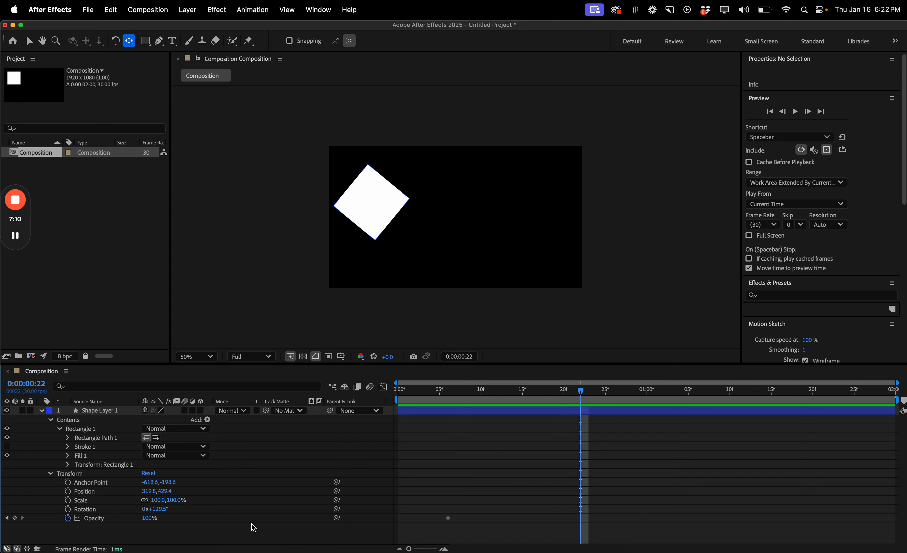
drag(150, 523, 49, 520)
click(482, 463)
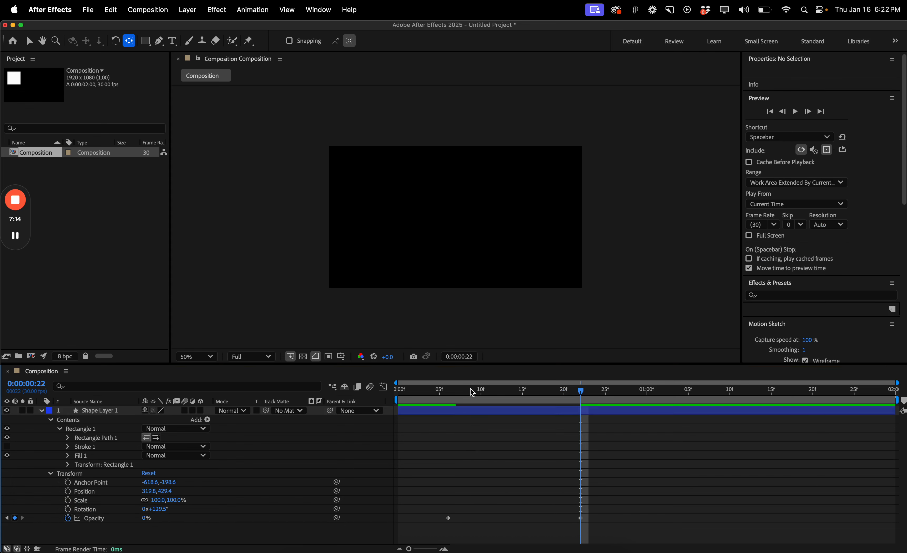
- Preview the square's opacity fade from the start of the composition
drag(469, 389, 399, 390)
click(483, 454)
key(space)
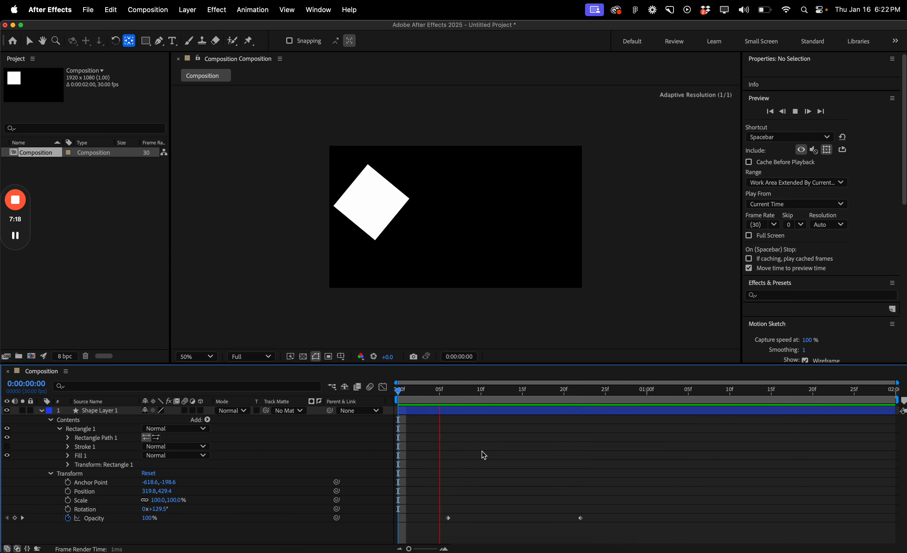
key(space)
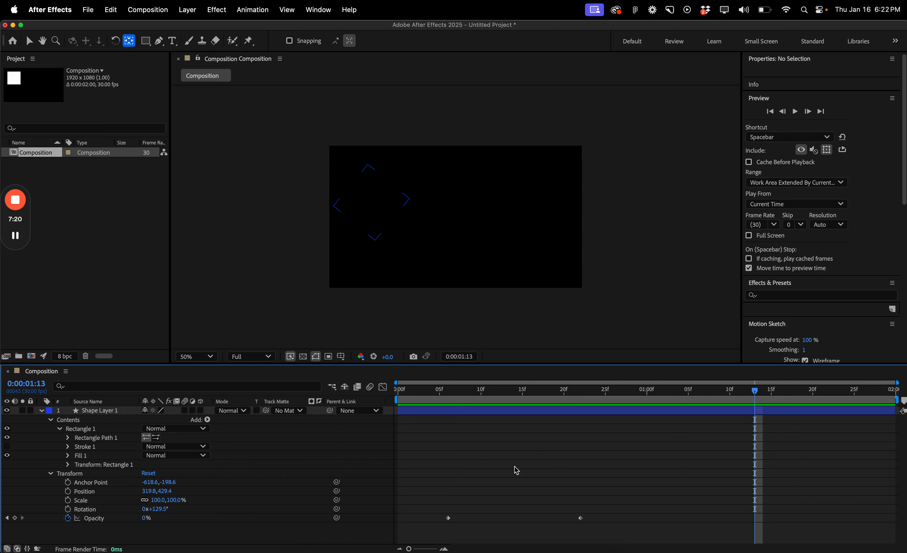
double_click(448, 518)
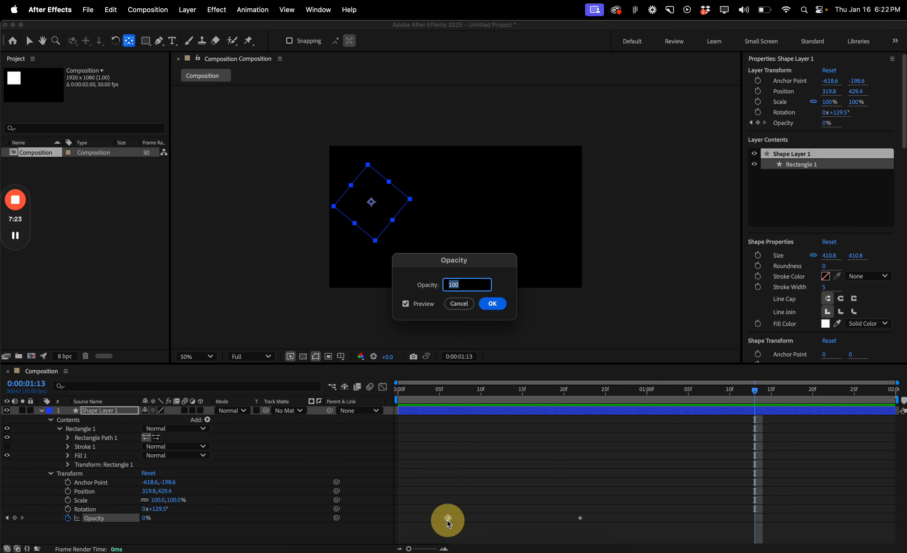
click(458, 303)
click(569, 486)
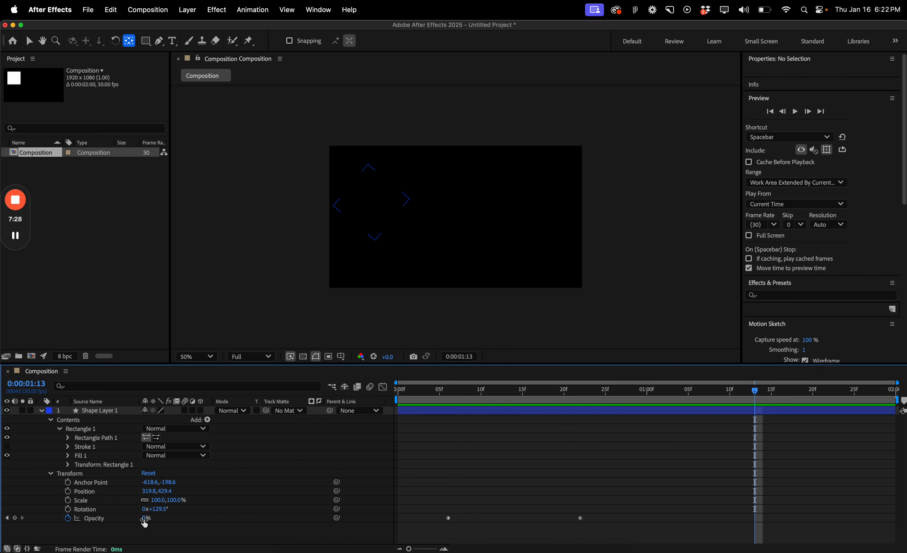
- Add a third opacity keyframe of 100% at 0:00:01:13, preview the fade and scrub back to frame 5
drag(144, 524, 316, 470)
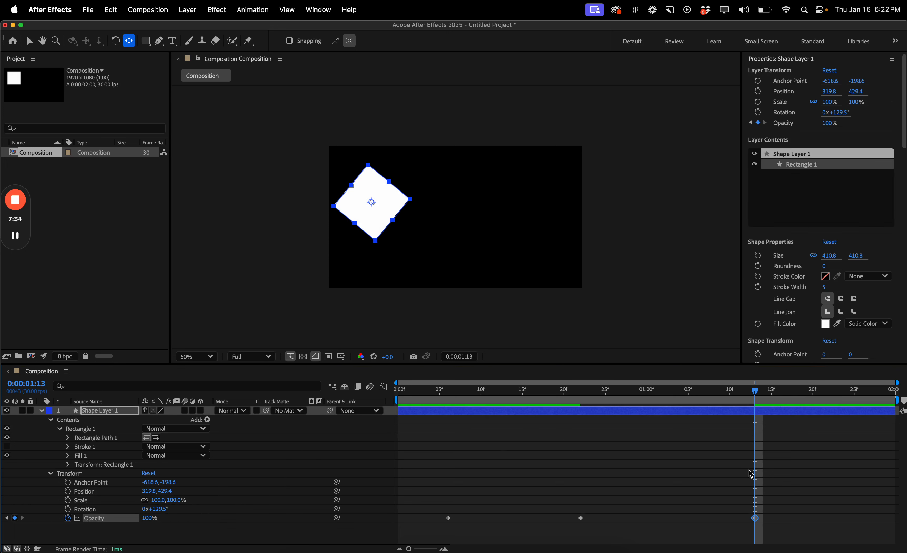
click(720, 457)
key(space)
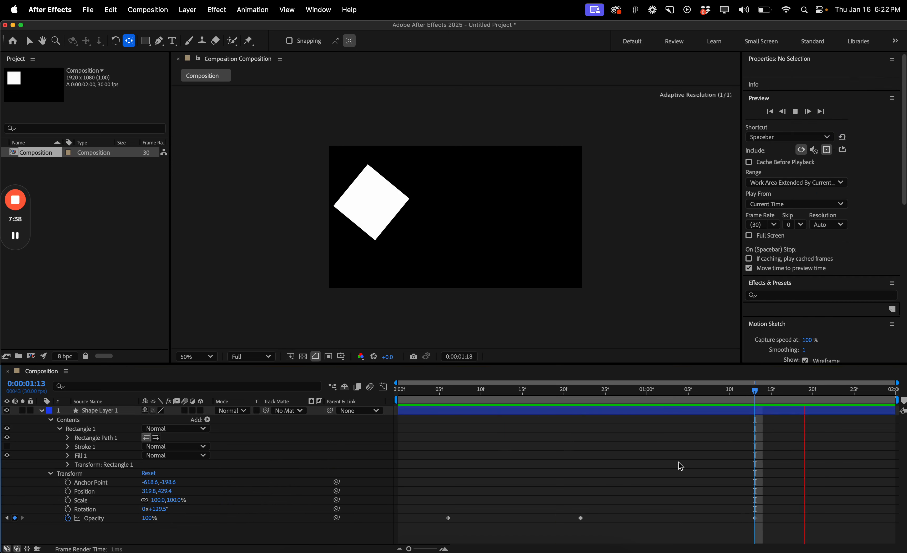
click(664, 392)
drag(666, 392, 435, 414)
- Examine the composition view and the timeline at different zoom levels, scrubbing to frame 6 and to 0:00:01:14
scroll(370, 191, up, 4)
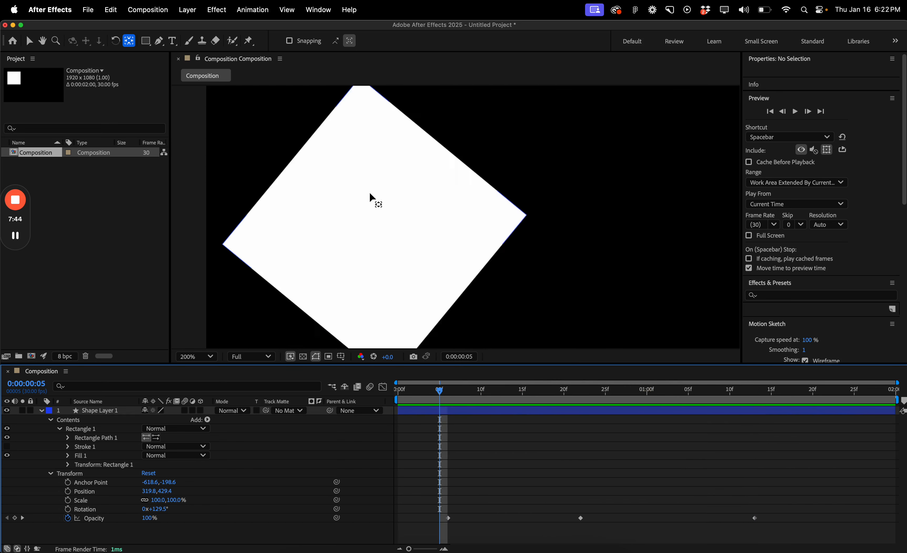
scroll(369, 191, down, 6)
scroll(369, 191, up, 6)
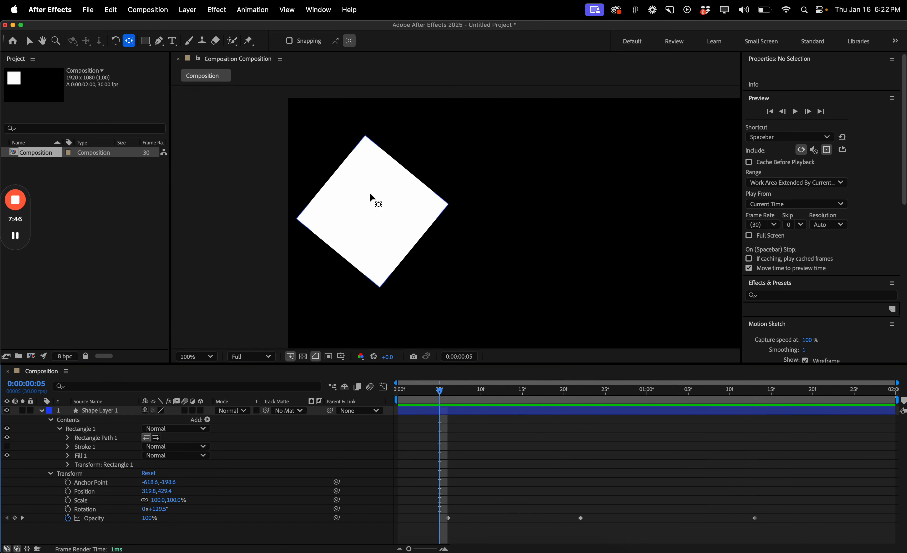
scroll(369, 191, down, 6)
scroll(370, 192, up, 4)
drag(411, 549, 432, 550)
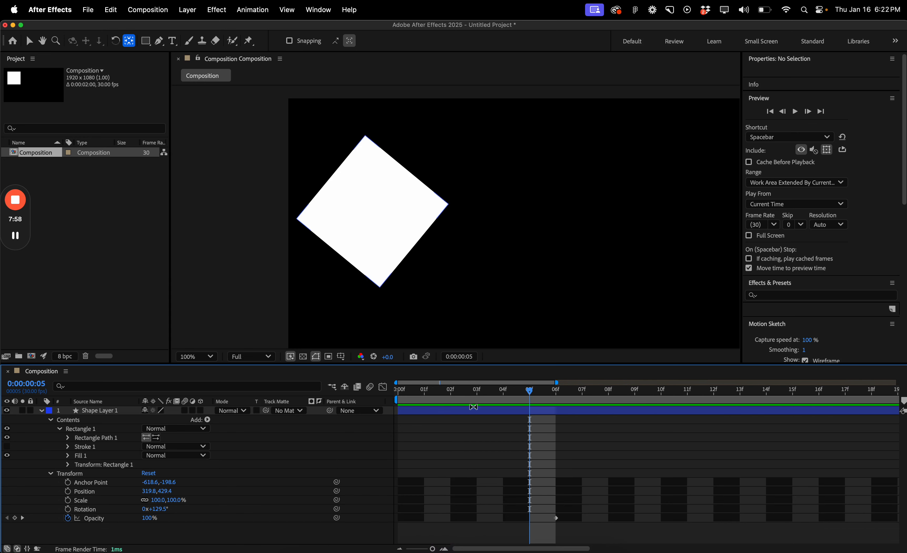
drag(477, 390, 555, 395)
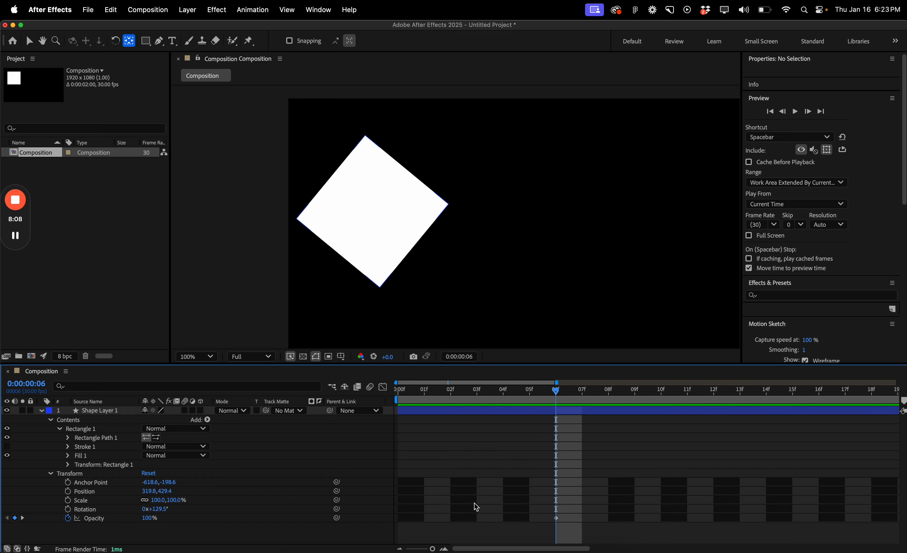
drag(436, 550, 398, 551)
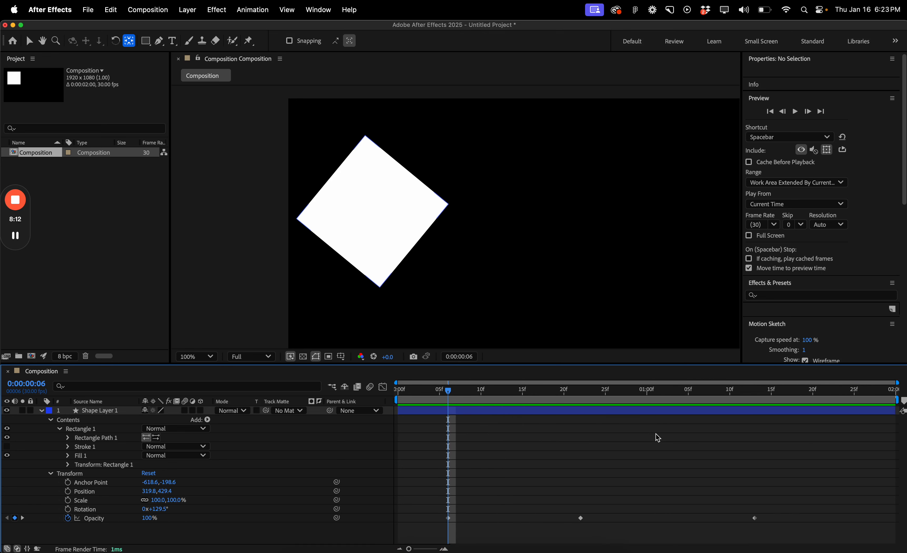
drag(669, 391, 761, 412)
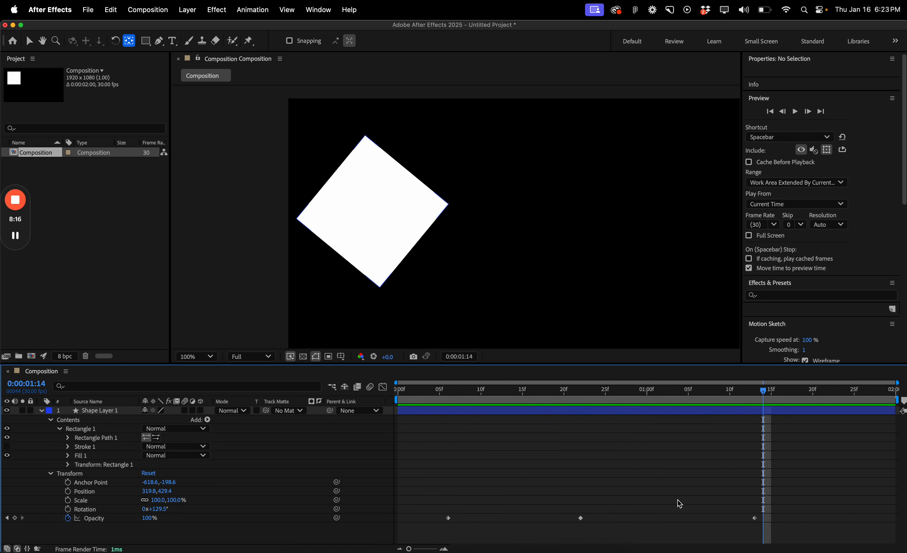
- Extend the composition's duration to 0:00:30:00 in its composition settings
click(147, 10)
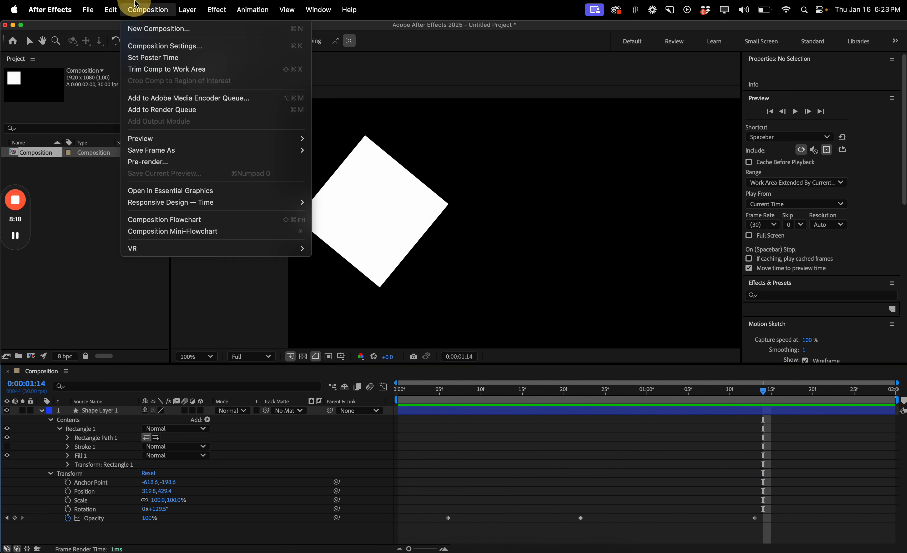
mouse_move(170, 143)
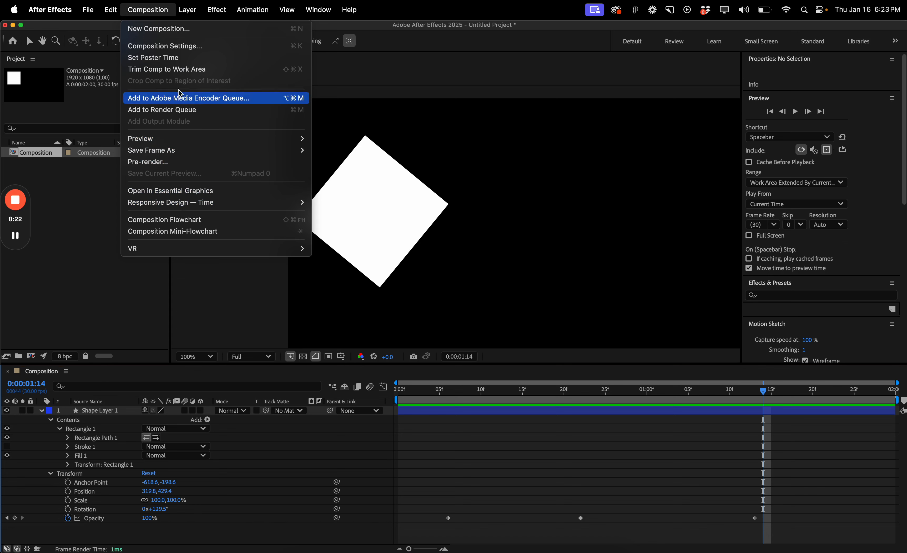
click(195, 48)
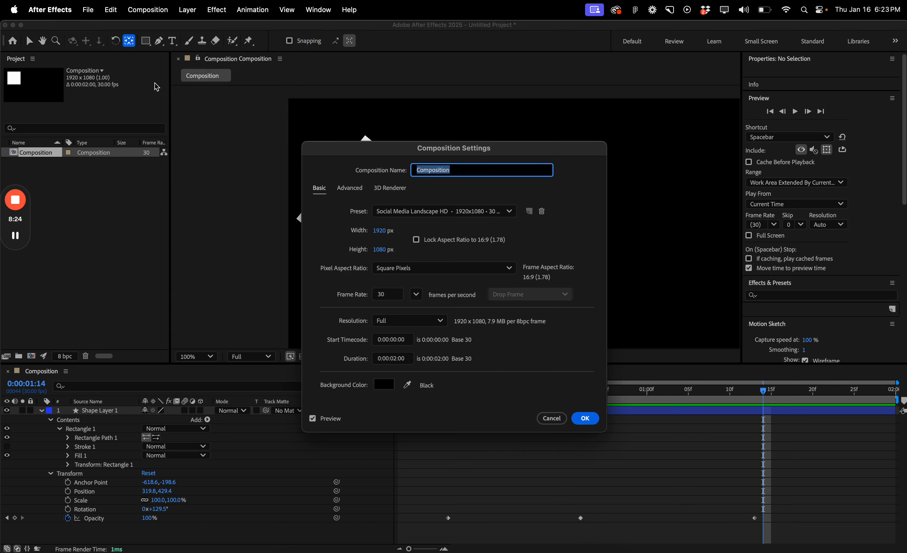
click(404, 363)
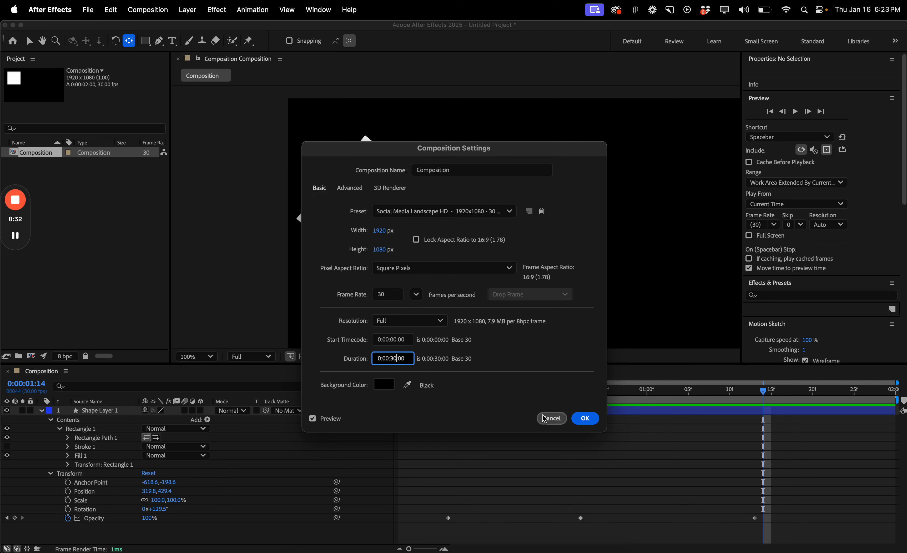
click(586, 419)
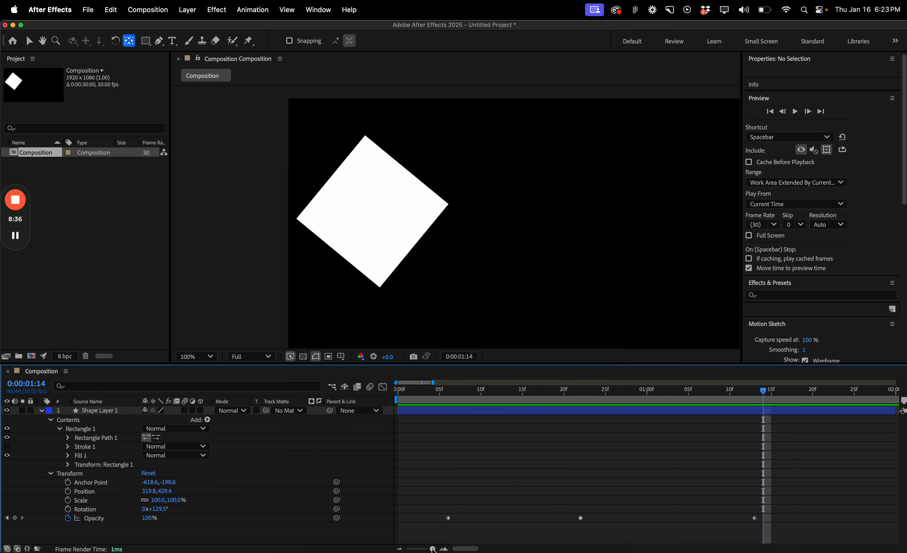
drag(432, 548, 409, 548)
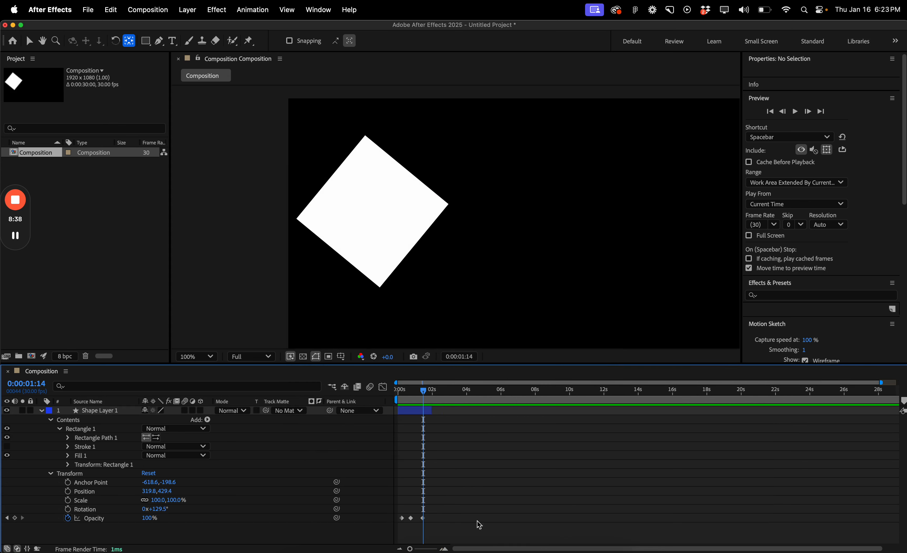
click(491, 483)
drag(411, 549, 381, 549)
click(492, 449)
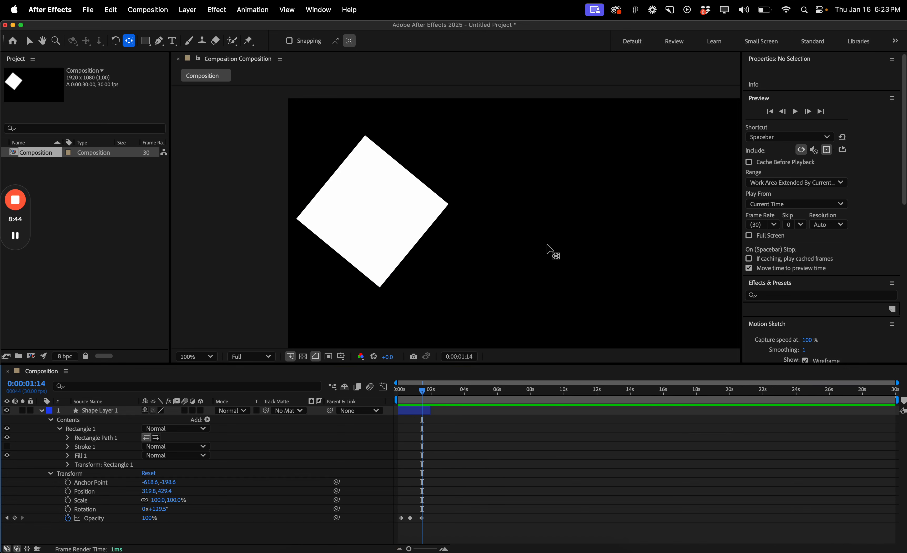
- Switch to the Selection tool and preview the lengthened composition from time zero to just past the end of the square's layer
key(v)
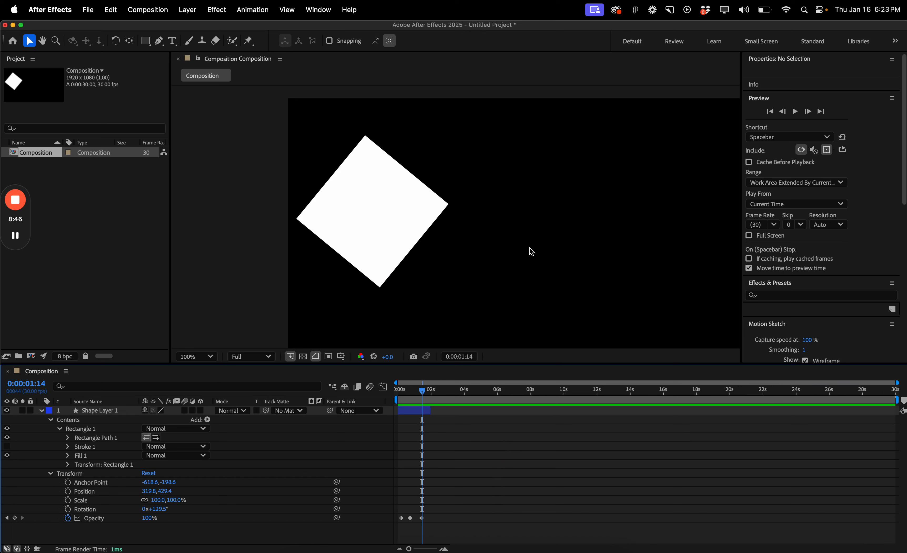
scroll(531, 252, down, 6)
scroll(530, 253, up, 4)
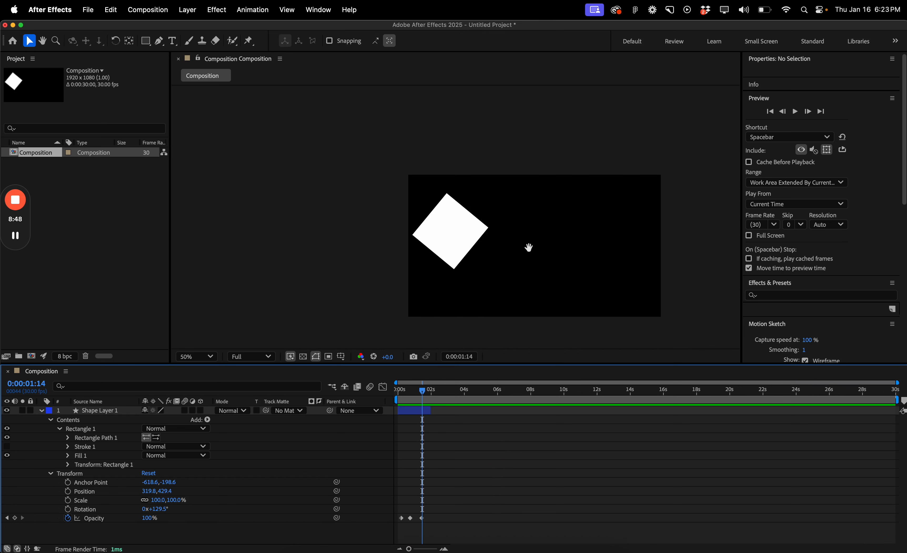
drag(529, 247, 449, 227)
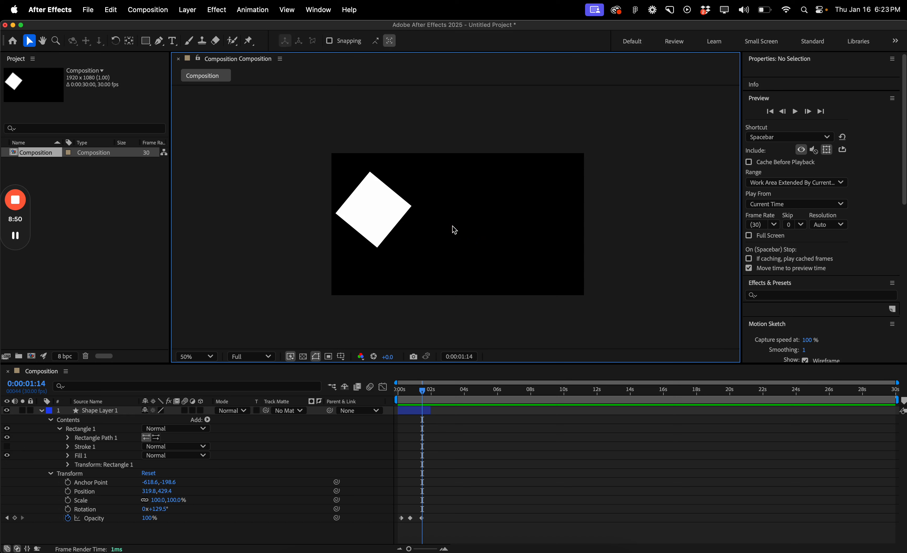
drag(436, 387, 385, 388)
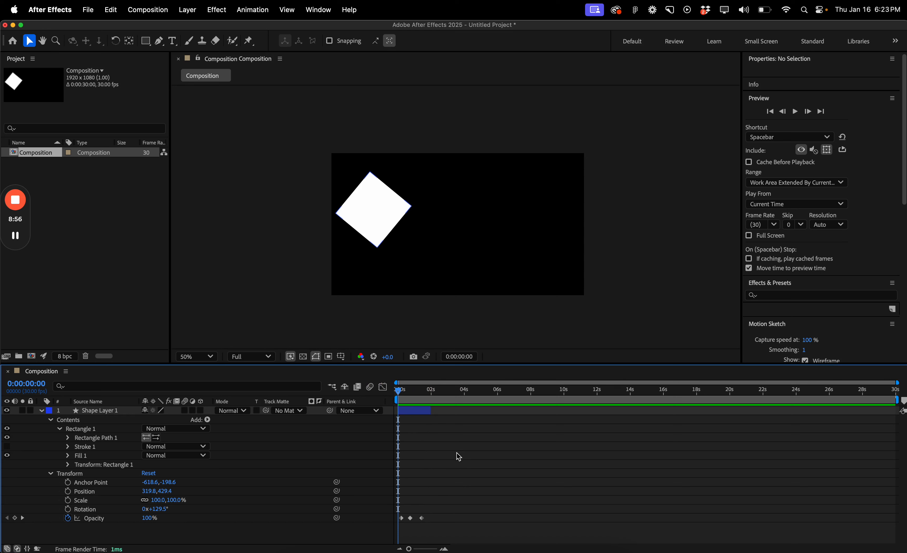
key(space)
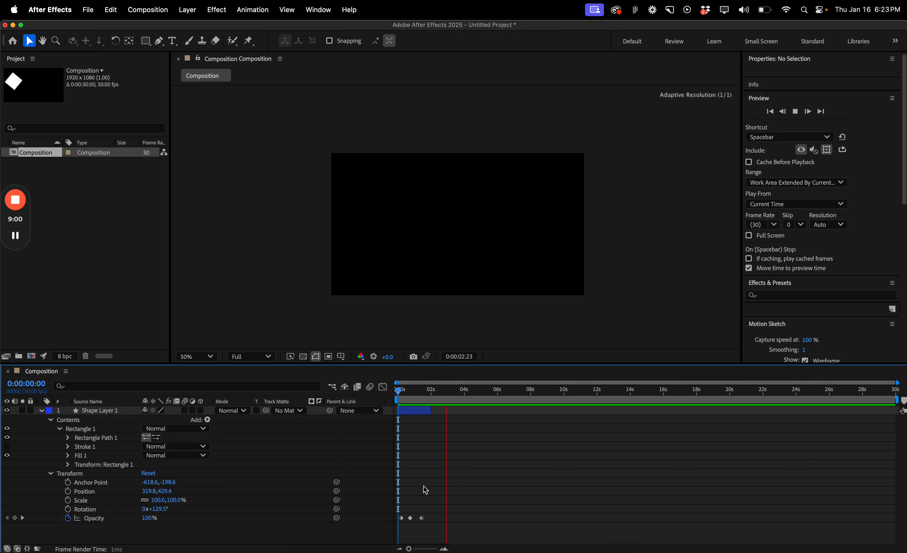
key(space)
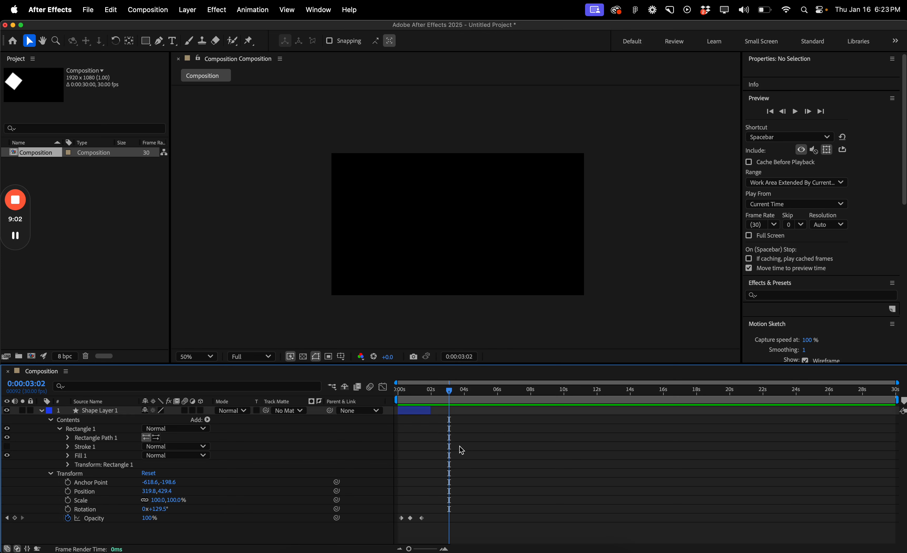
- Extend the out point of the square's layer to the end of the 30-second composition
click(412, 412)
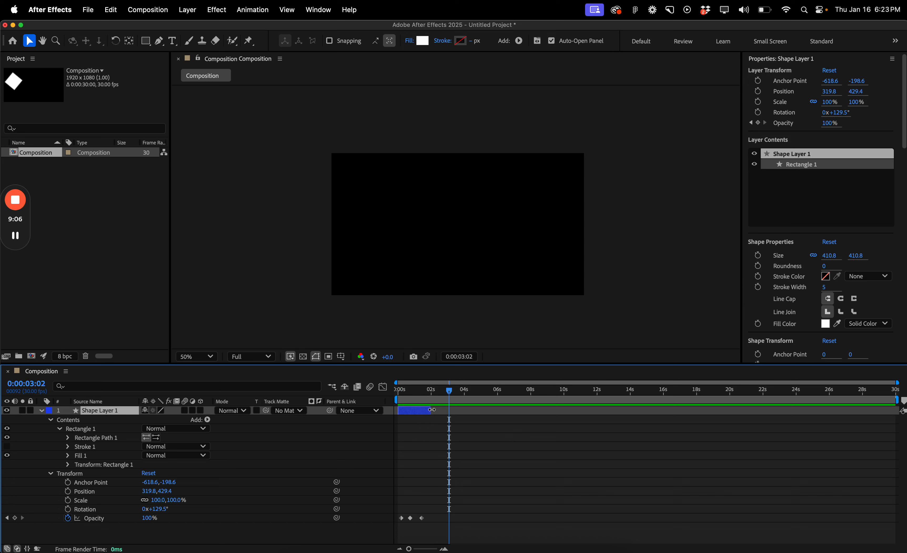
drag(432, 409, 903, 416)
click(795, 473)
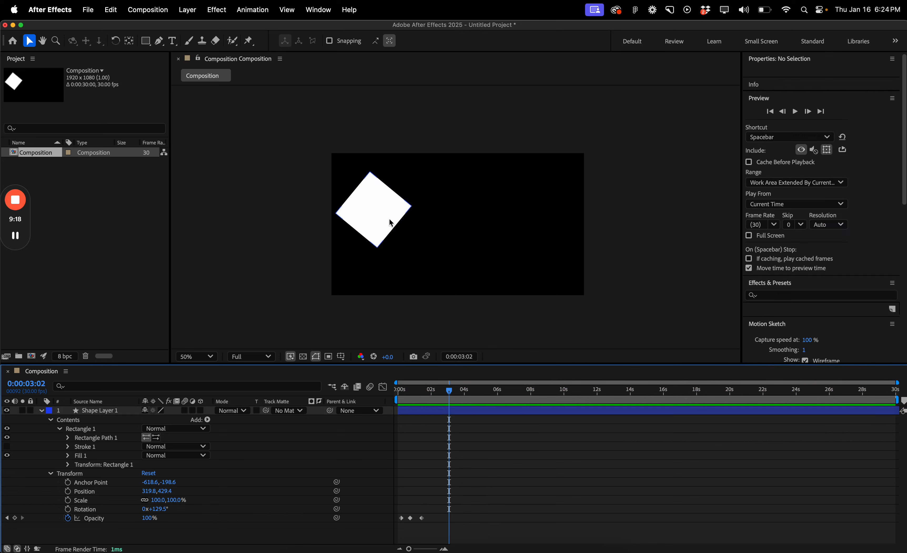
- Move the square down and slightly right in the composition to a position of about 451.8, 705.4
click(373, 208)
drag(369, 203, 382, 231)
click(498, 450)
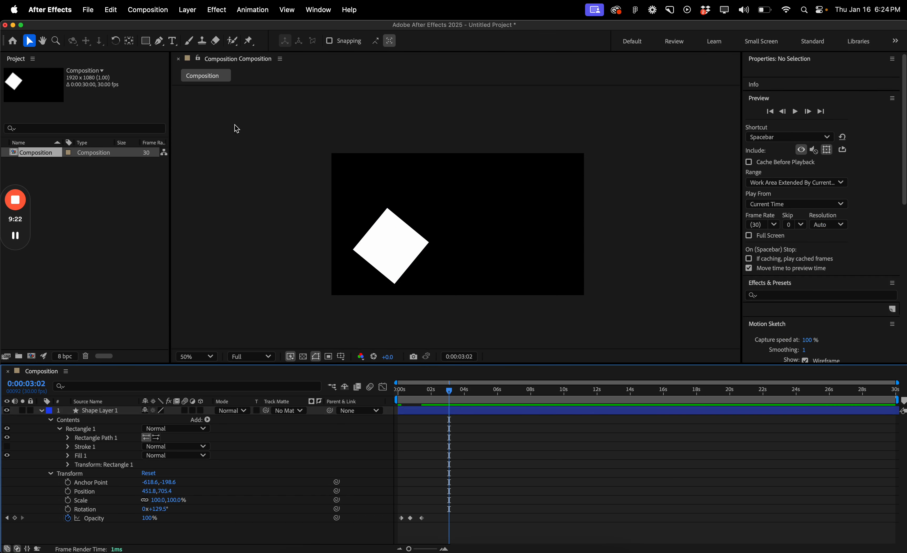
- Activate the Rectangle tool with nothing selected and set its shape fill to yellow, F1CF1D
click(145, 40)
click(335, 43)
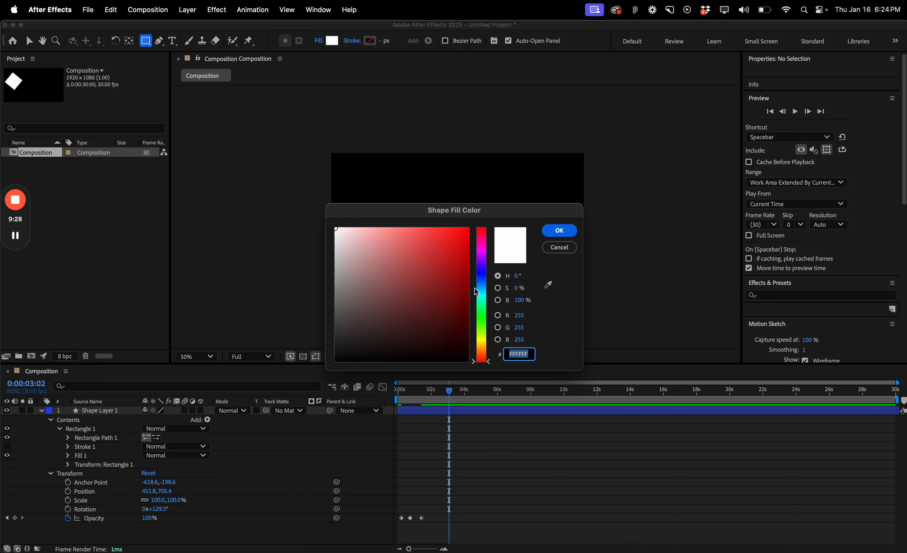
drag(483, 298, 483, 341)
drag(438, 287, 441, 243)
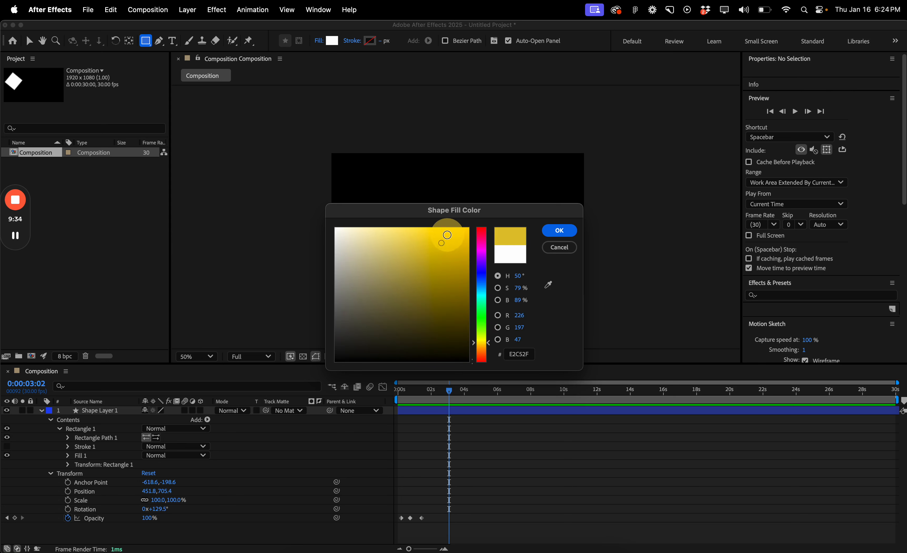
click(453, 235)
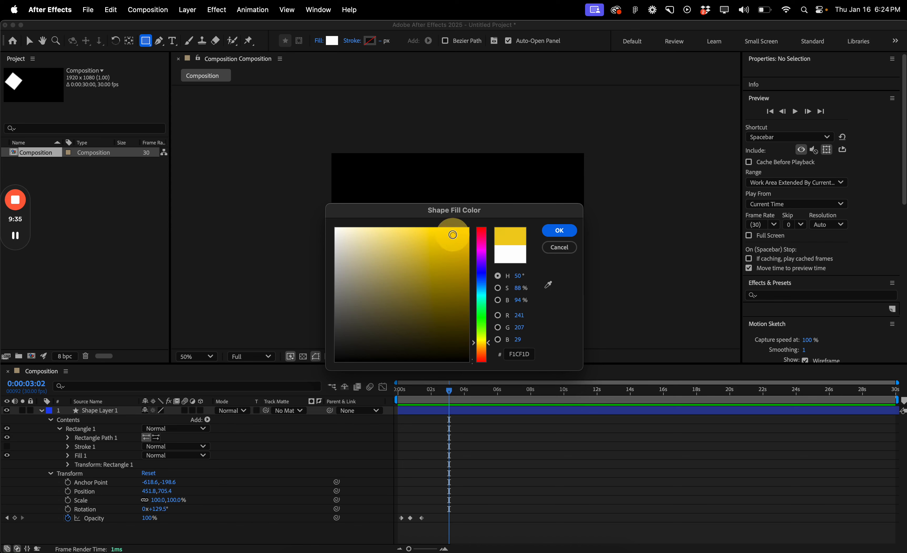
click(557, 231)
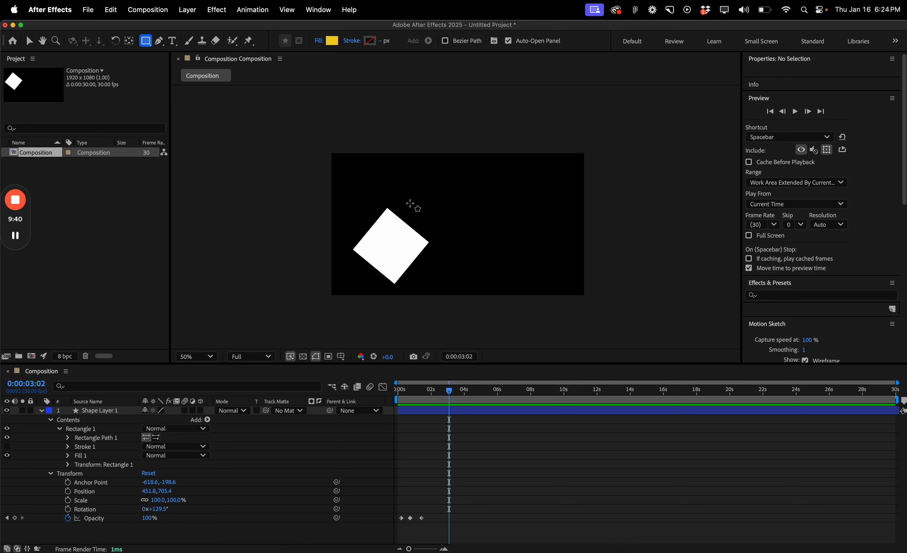
- Draw a yellow rectangle about 434 × 390 px overlapping the white square, deselect it and switch to the Selection tool
drag(410, 203, 467, 255)
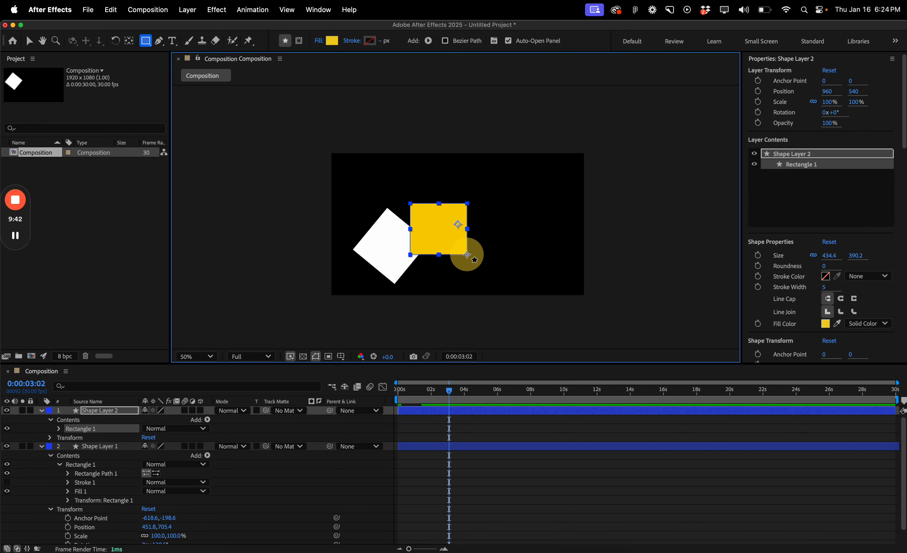
click(449, 425)
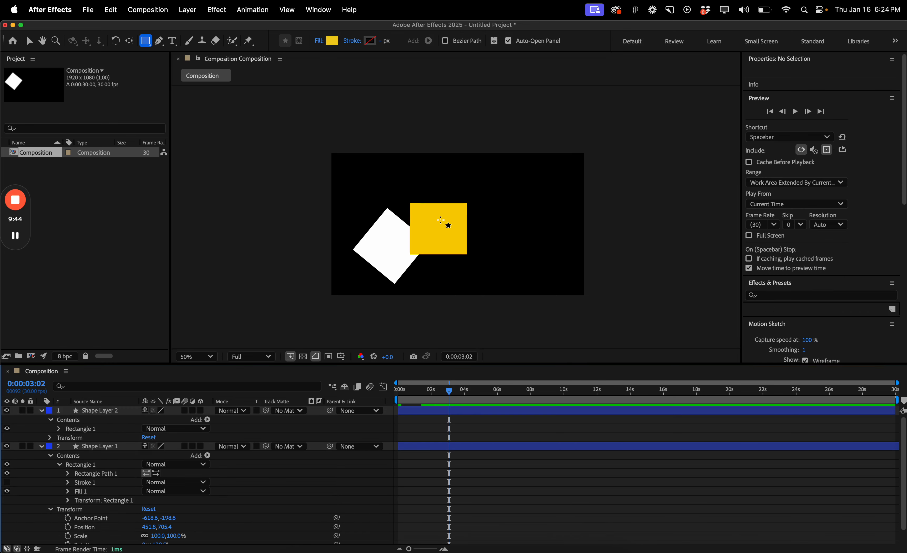
key(v)
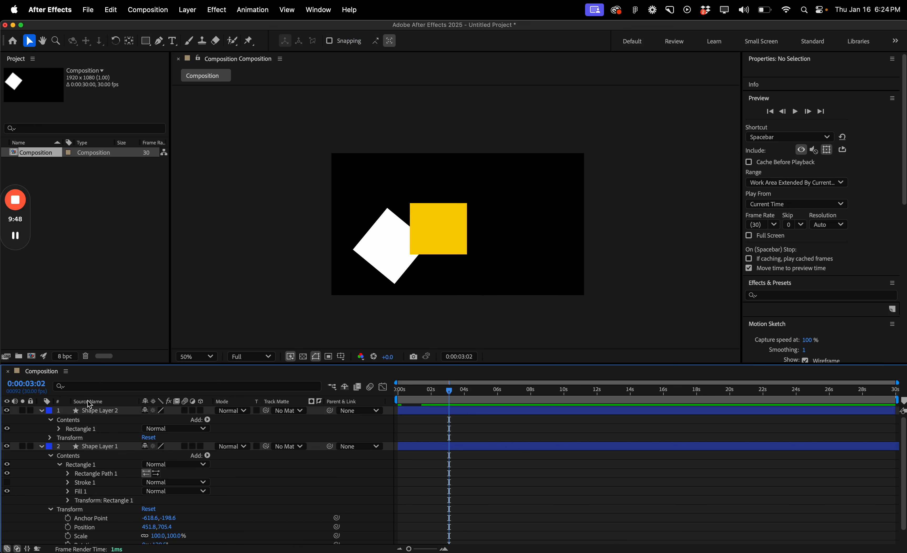
- Collapse the properties of both shape layers and move the yellow rectangle up and left to a position of about 864, 392
click(41, 410)
click(41, 419)
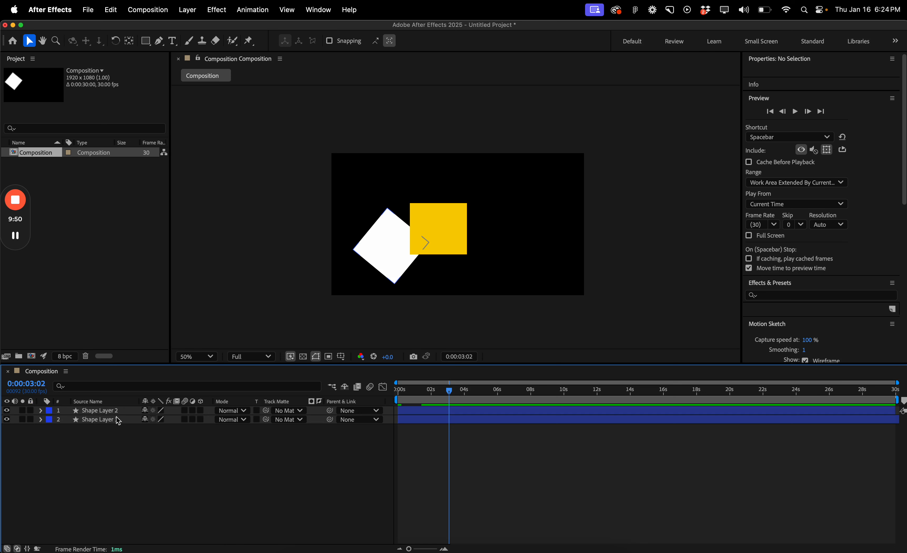
click(122, 411)
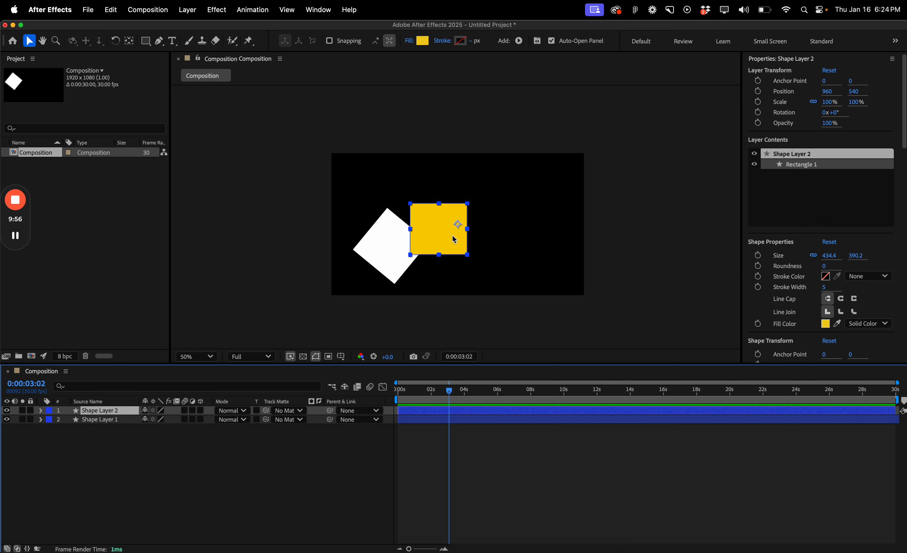
drag(453, 236, 439, 214)
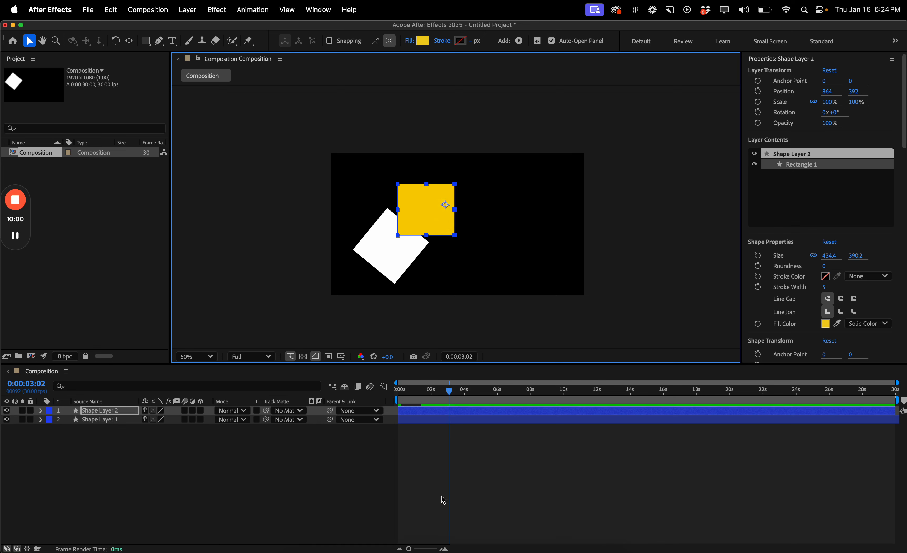
- Reorder the yellow rectangle's layer below the white square's layer, and return it to the top of the stack
click(405, 436)
click(406, 410)
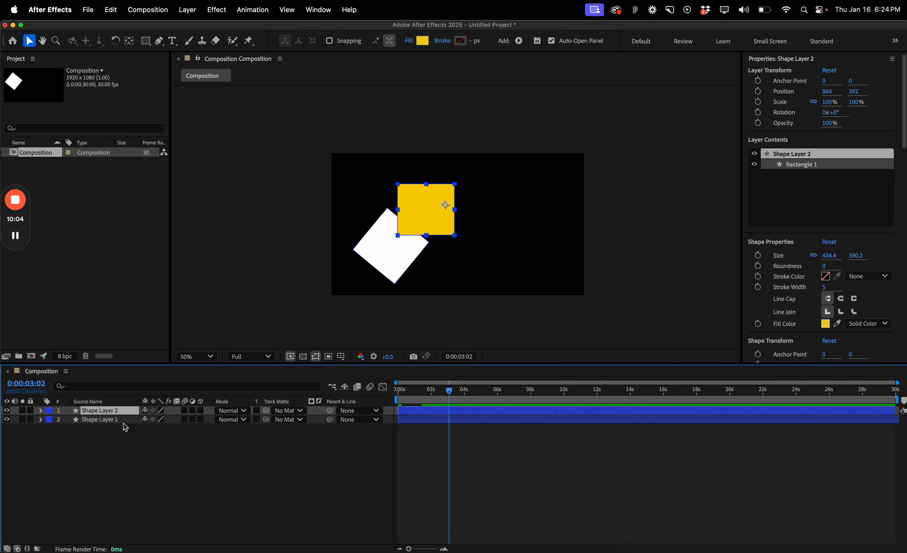
drag(120, 415, 116, 427)
click(170, 473)
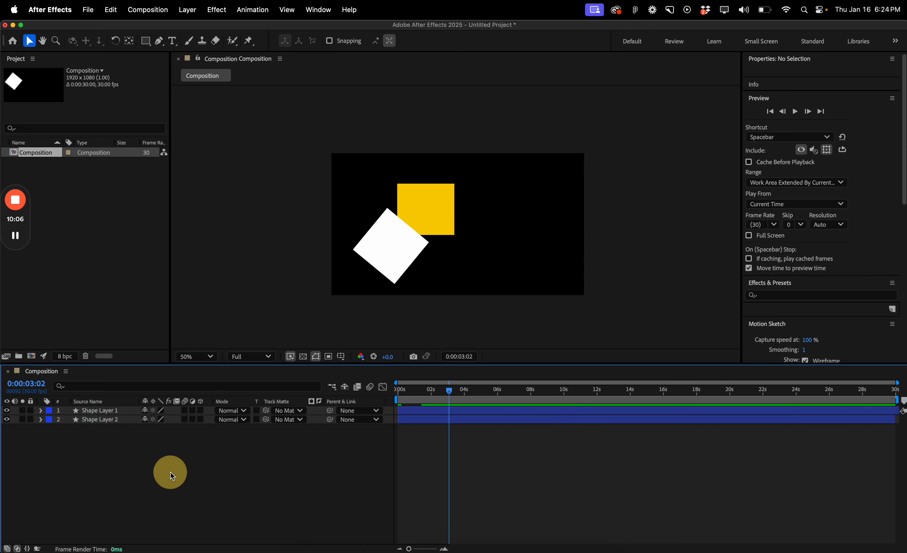
drag(86, 419, 85, 410)
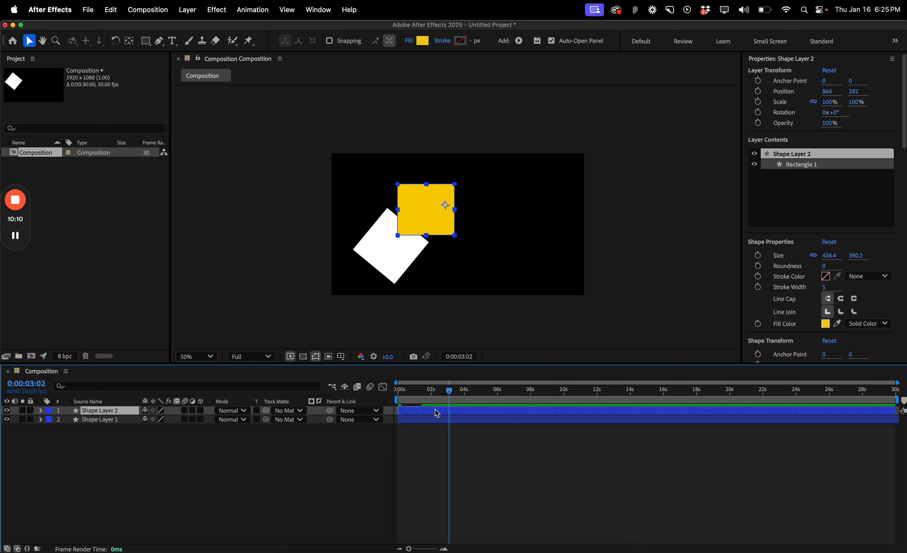
- Shift the yellow rectangle's layer to start at about 4 seconds and preview the composition from time zero
drag(436, 413, 392, 405)
key(space)
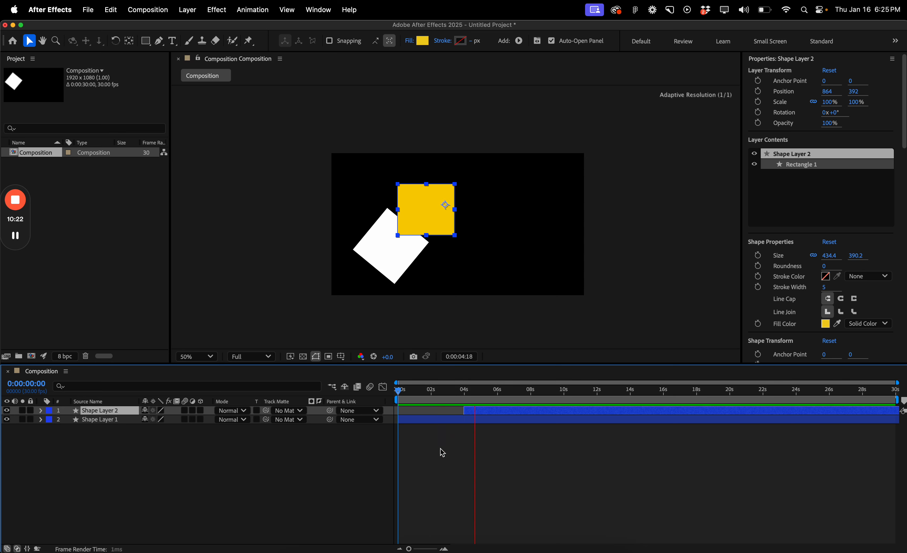
key(space)
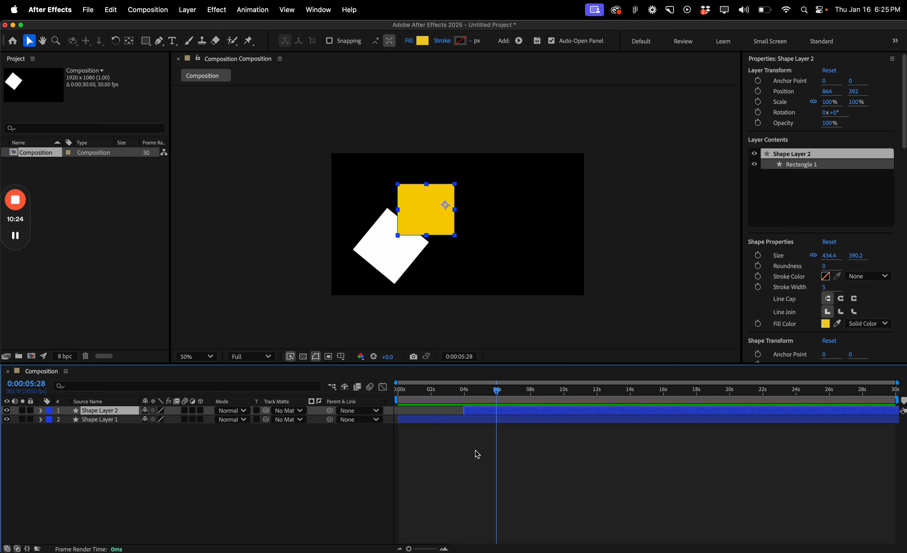
- Rename the yellow shape's layer as Yellow Rectangle
click(100, 410)
key(Return)
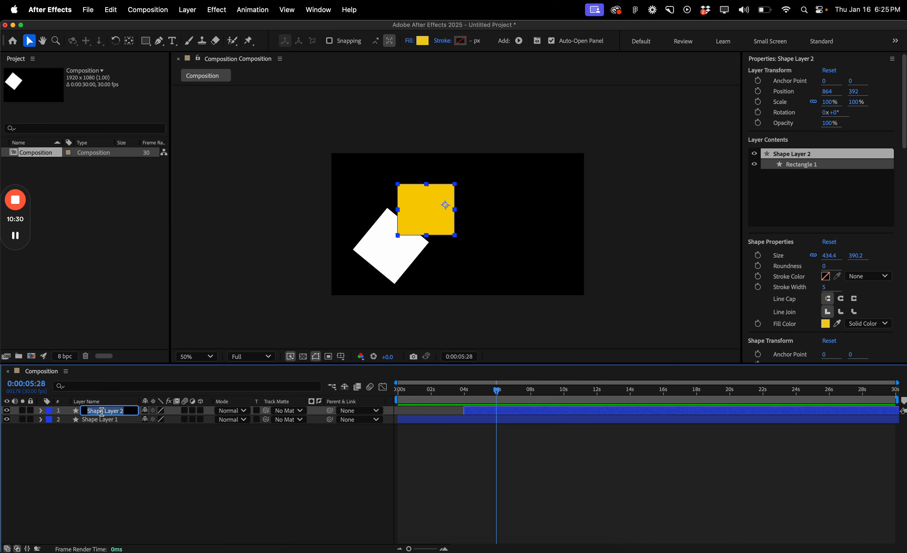
text(Yellow Rectangle)
key(Return)
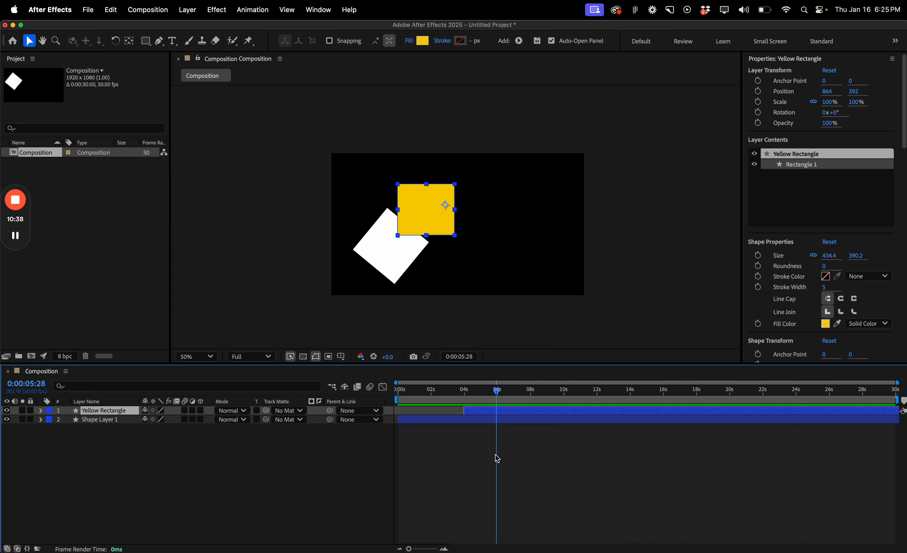
- Set the label color of the Yellow Rectangle layer to Purple
click(490, 435)
click(468, 410)
click(48, 410)
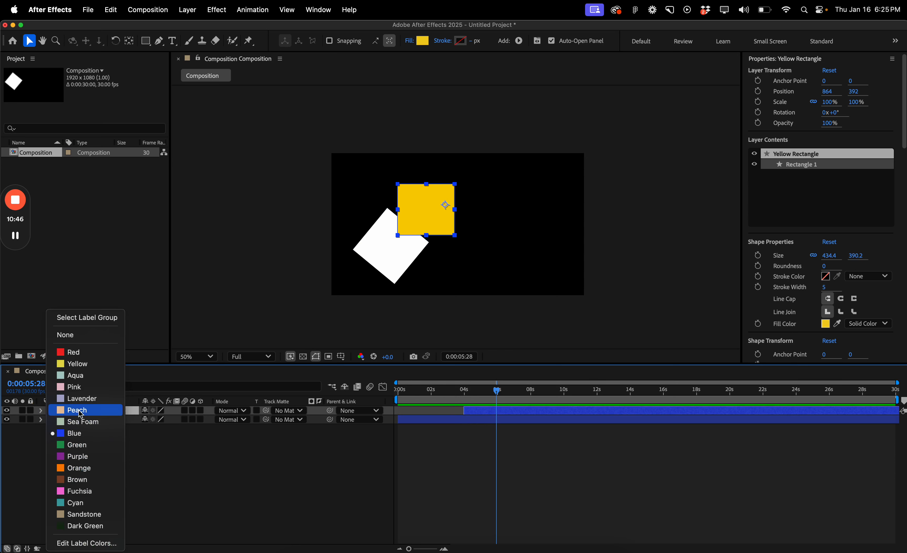
click(80, 456)
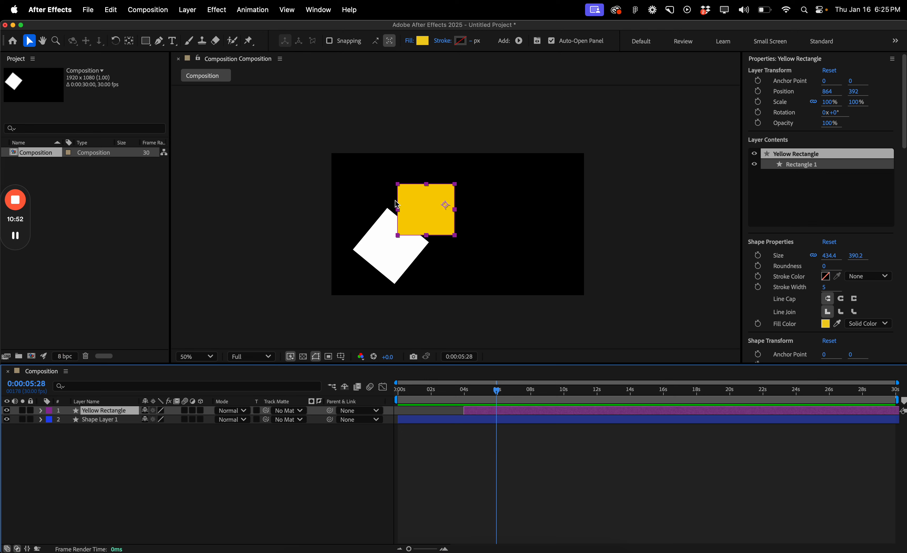
- Delete both the white square's layer and the Yellow Rectangle layer from the composition
click(460, 419)
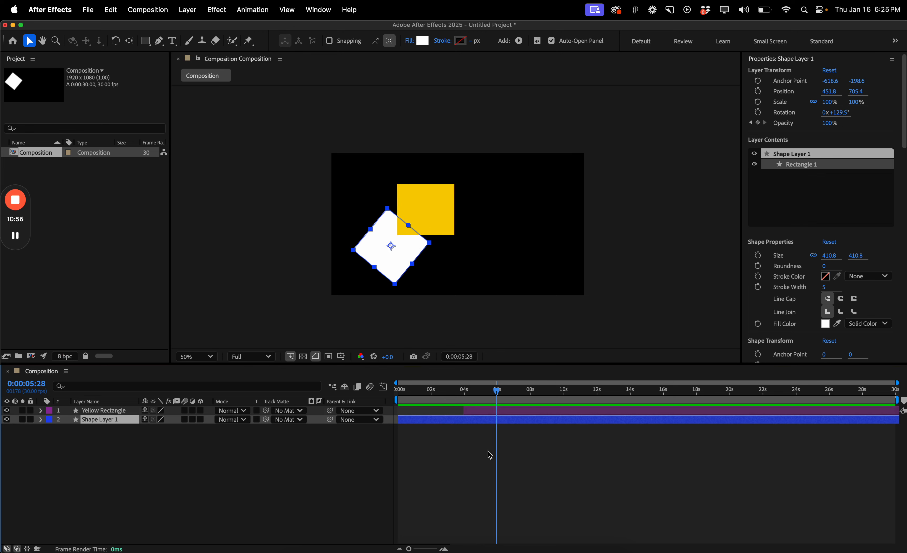
click(506, 443)
click(512, 419)
shift+click(514, 412)
key(Delete)
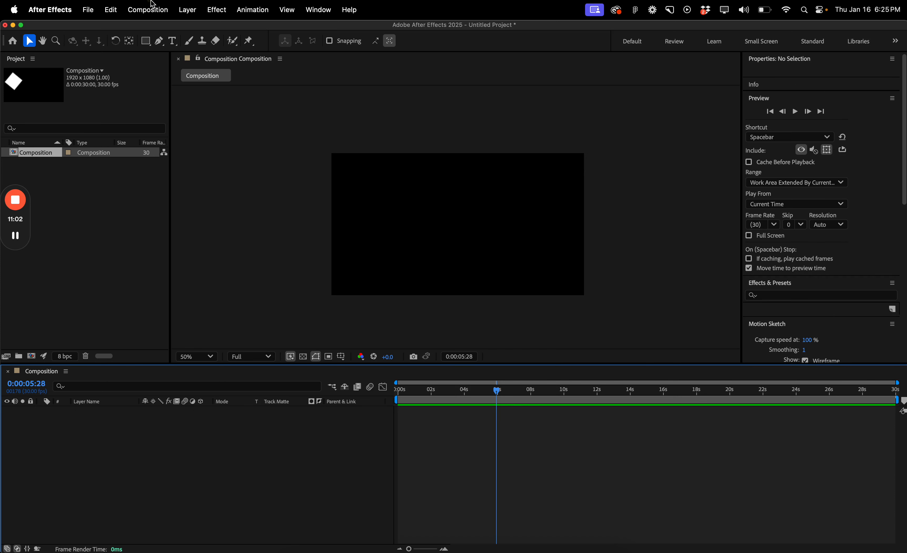
- Open the General preferences to view the options and close them without changes
click(156, 8)
mouse_move(93, 4)
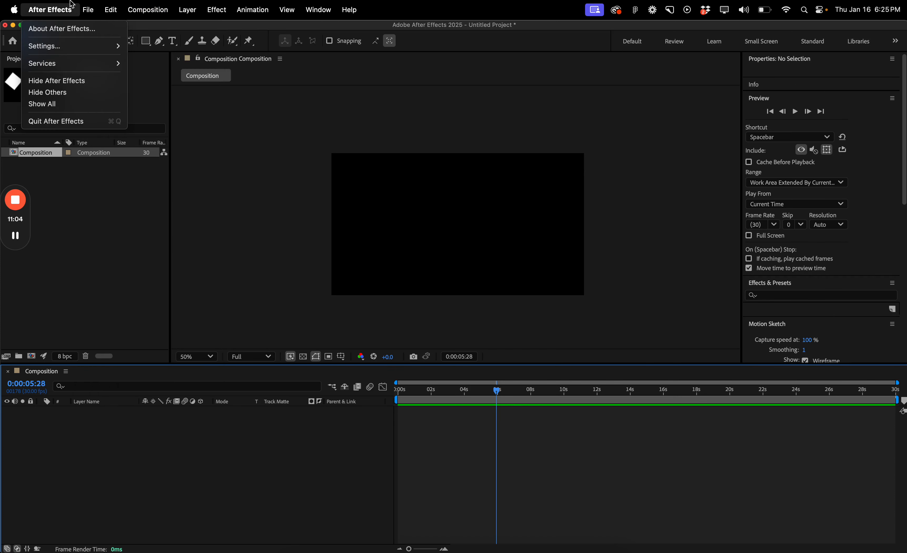
mouse_move(77, 46)
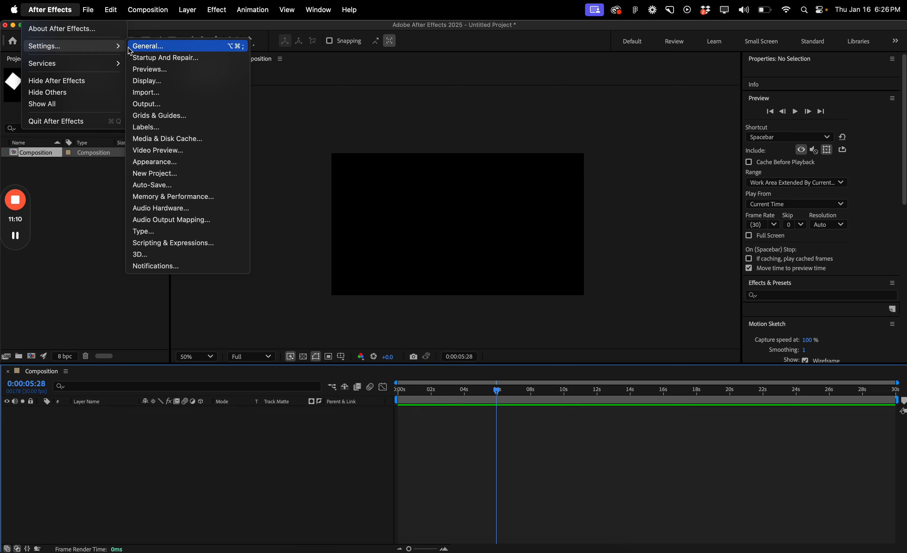
click(154, 48)
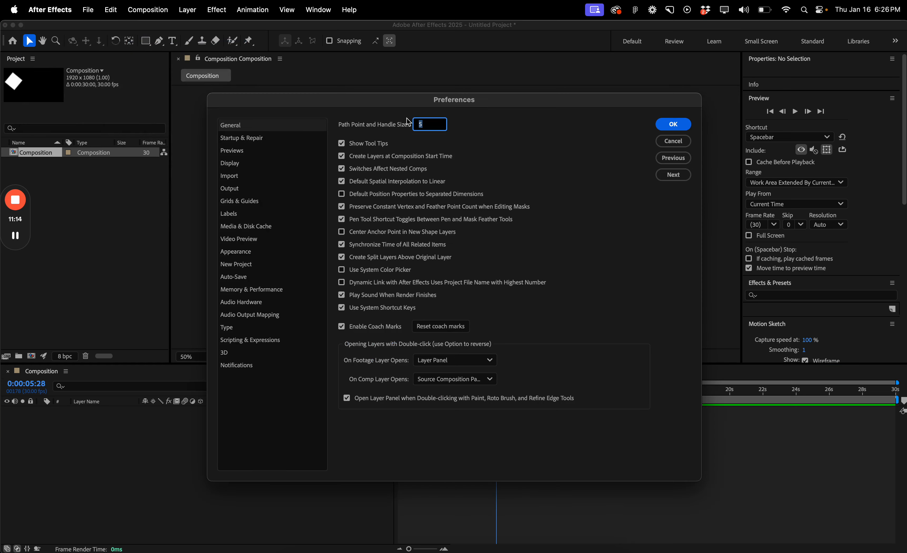
click(673, 135)
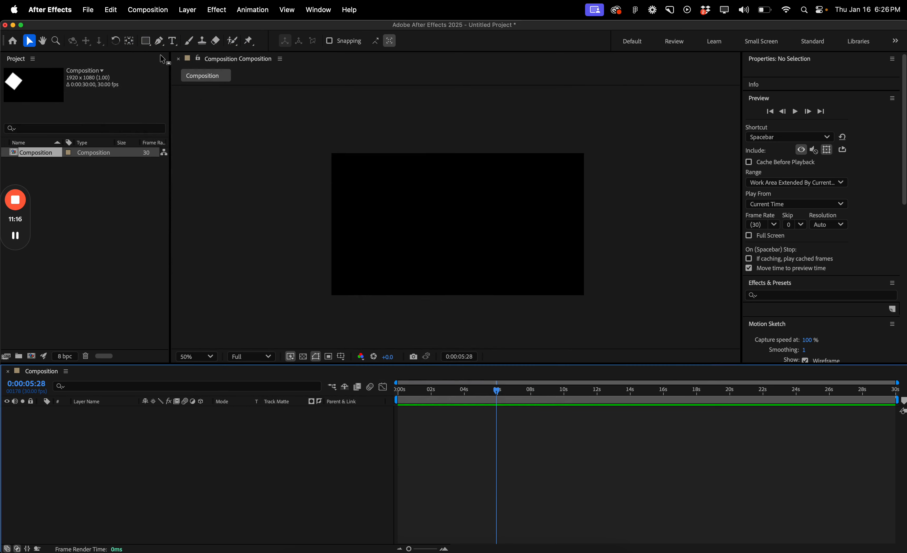
- Draw a yellow square about 415 × 415 px in the upper-left area of the composition with the Rectangle tool
click(149, 43)
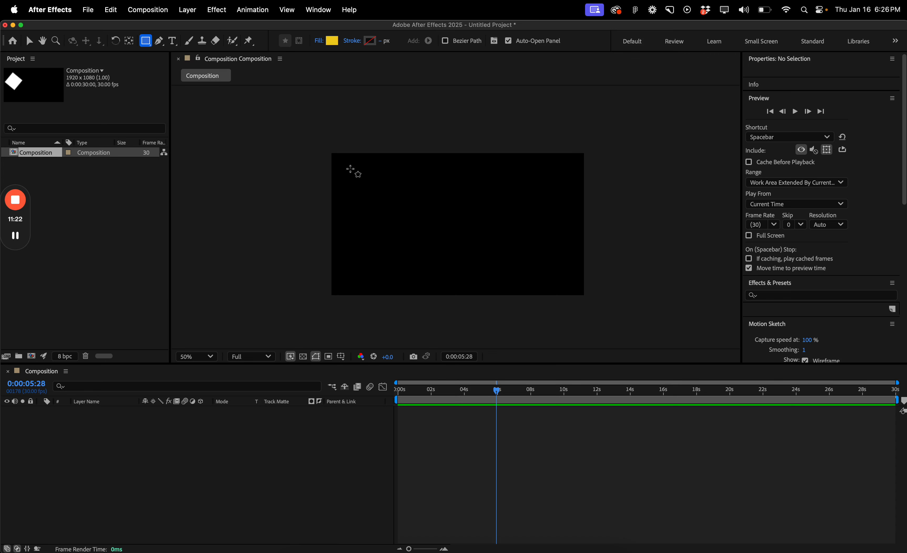
drag(350, 169, 404, 223)
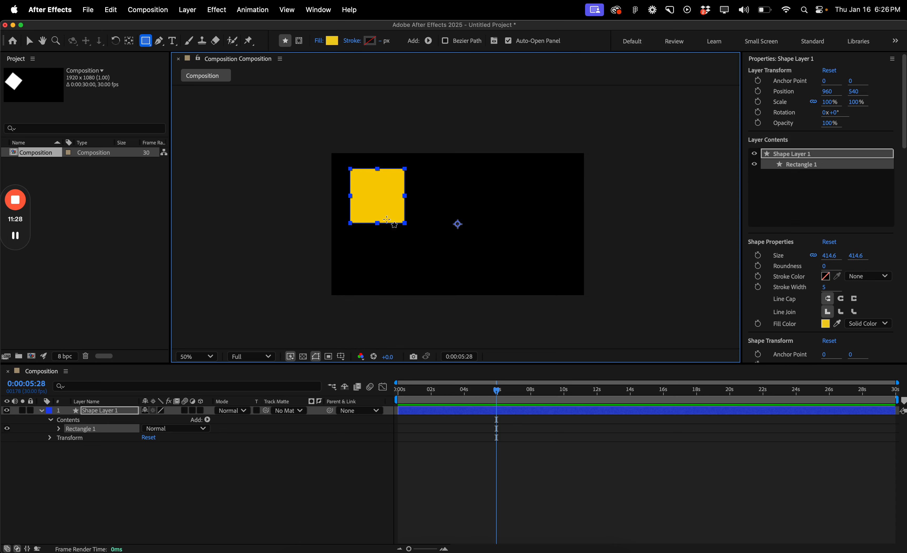
- Animate the yellow square's rotation with keyframes of 0° at 0:00:05:28 and 1x+23° at 0:00:07:19
click(99, 410)
key(t)
key(r)
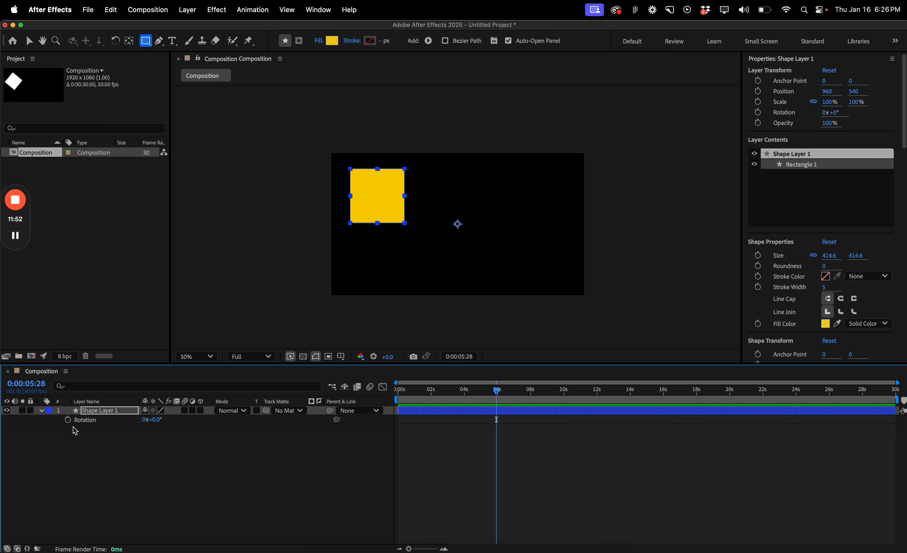
click(68, 421)
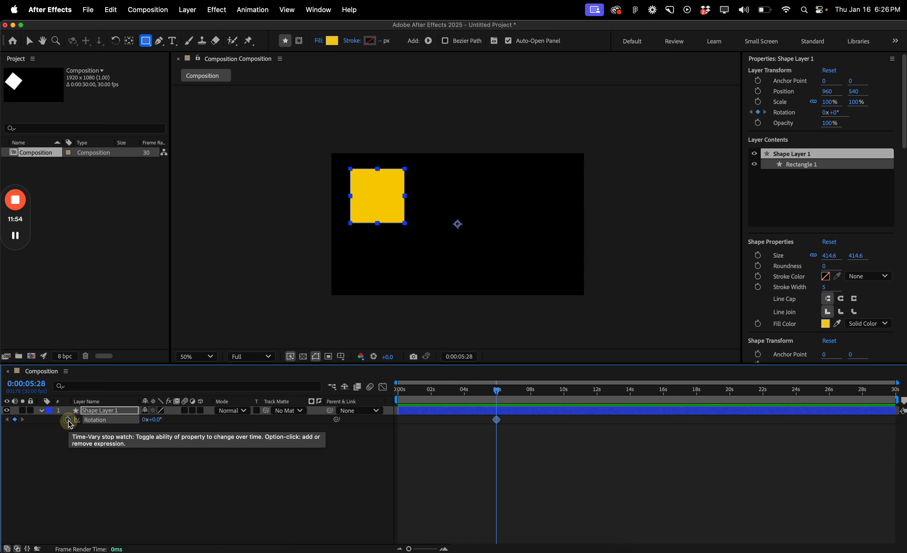
drag(501, 392, 525, 391)
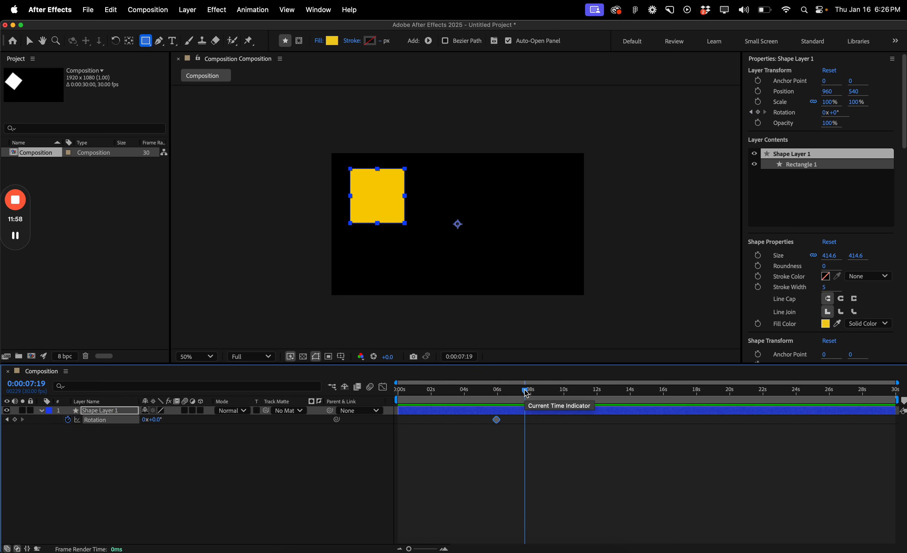
drag(154, 420, 397, 439)
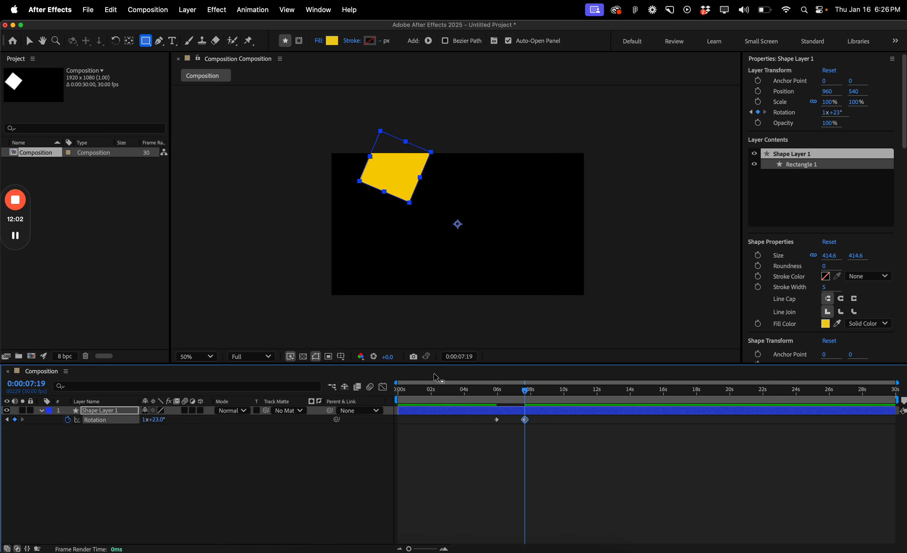
- Preview the yellow square's rotation from about 0:00:04:11 until just past the second keyframe
click(471, 388)
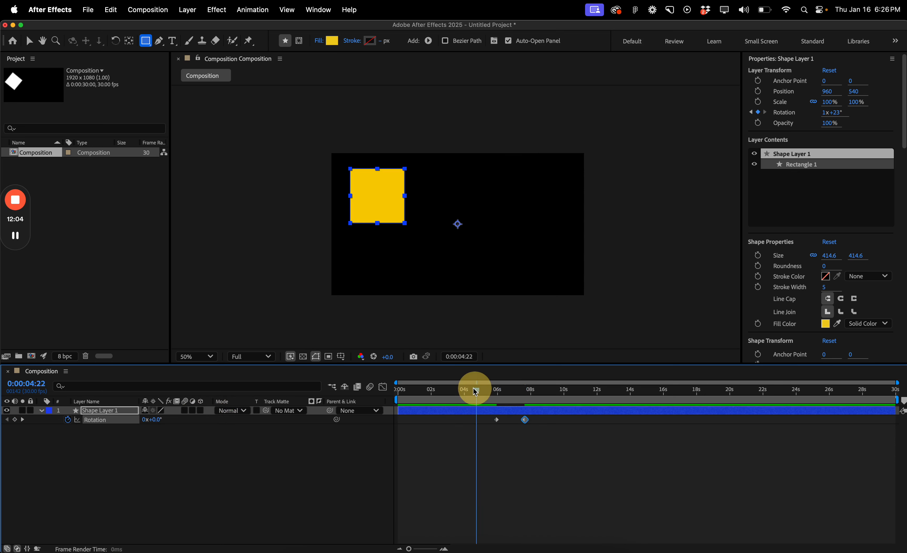
key(space)
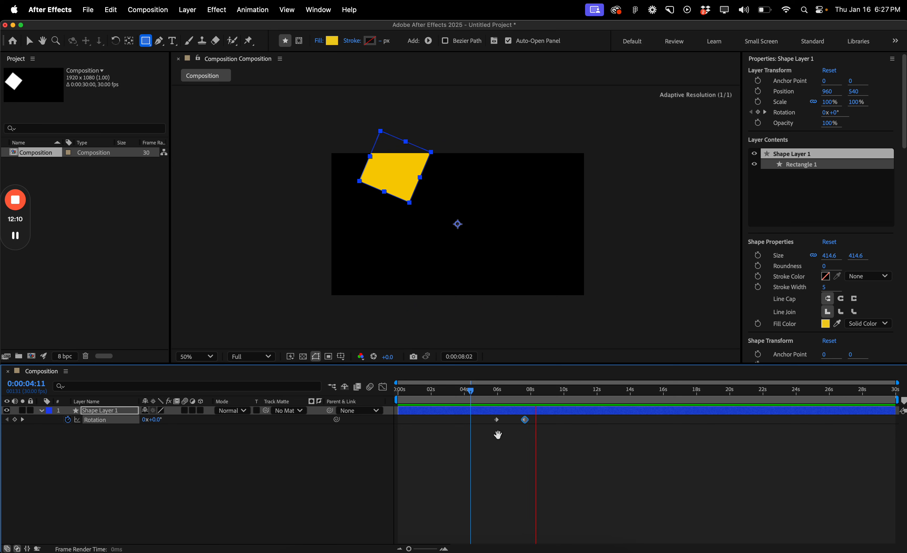
key(space)
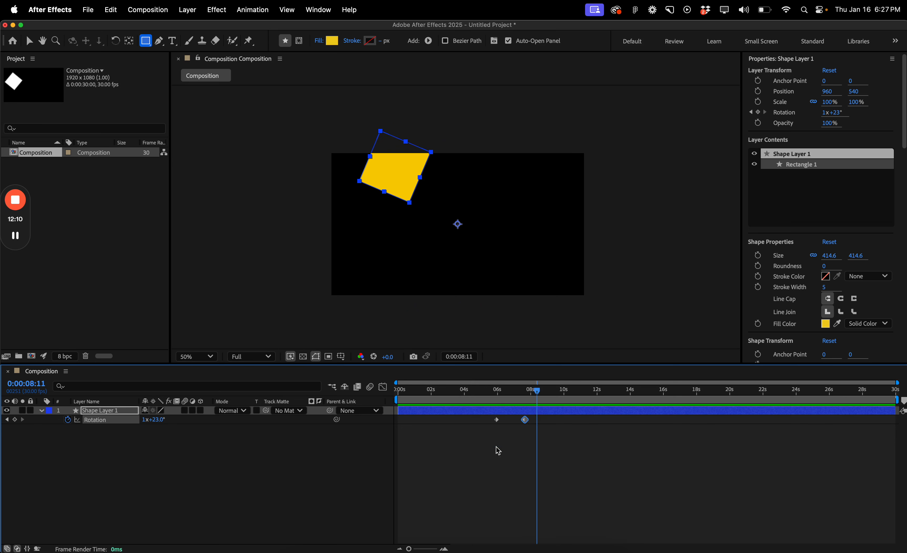
- Delete the rotating yellow square's layer from the composition
click(495, 414)
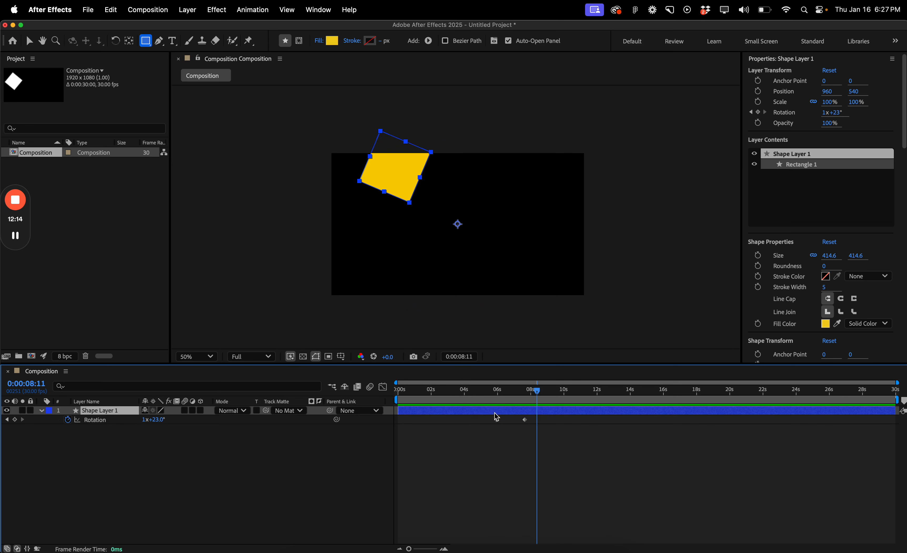
key(Delete)
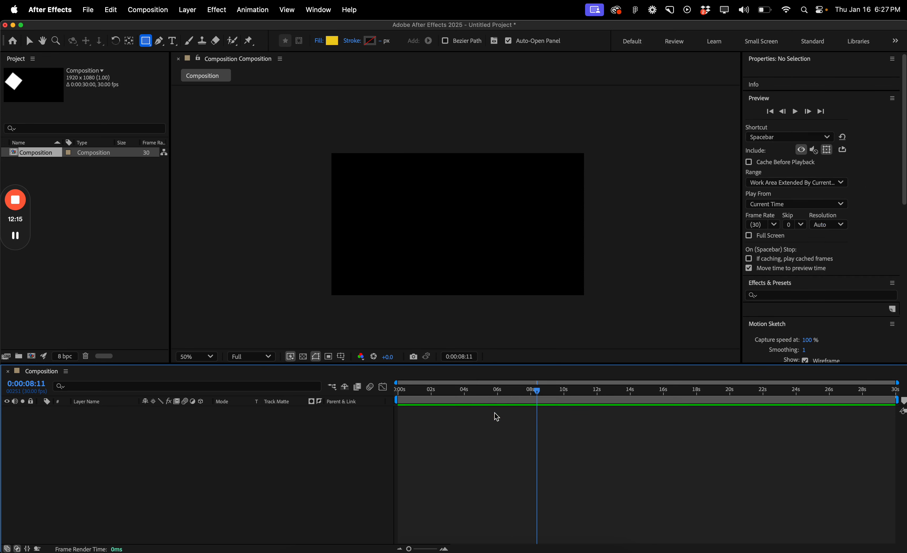
- Enable Center Anchor Point in New Shape Layers in the General preferences and apply the change
click(97, 4)
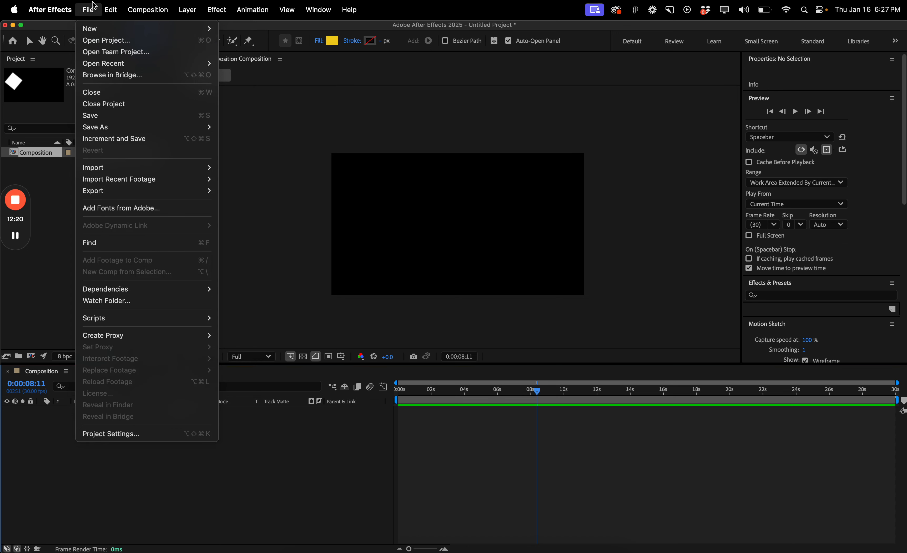
mouse_move(51, 10)
mouse_move(68, 51)
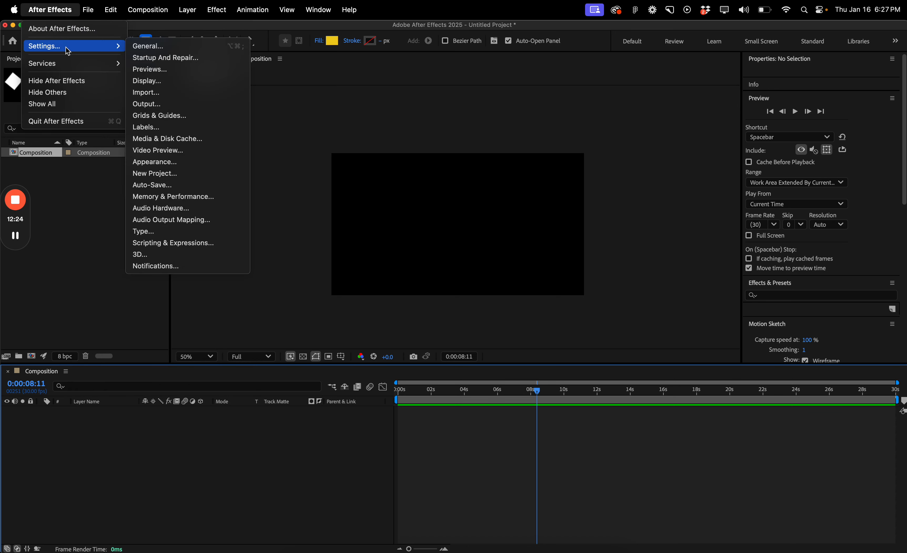
click(144, 48)
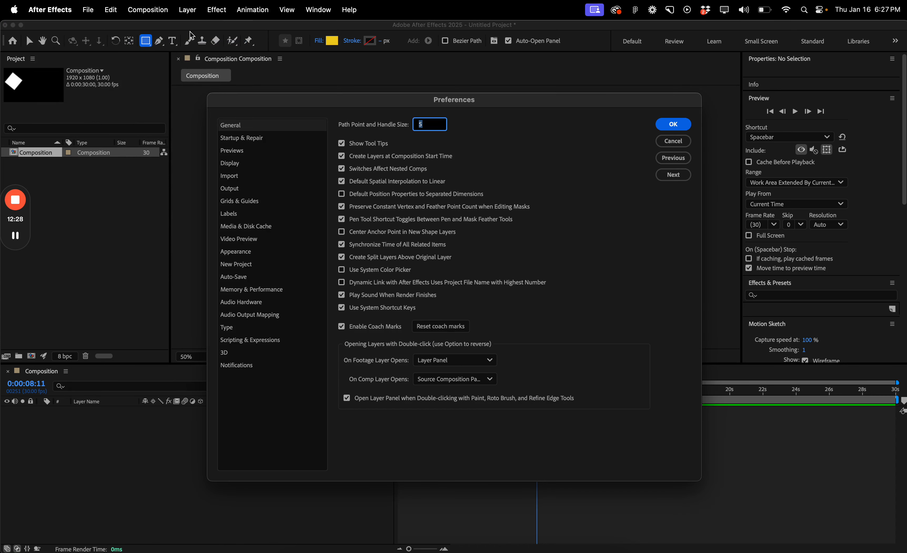
click(71, 8)
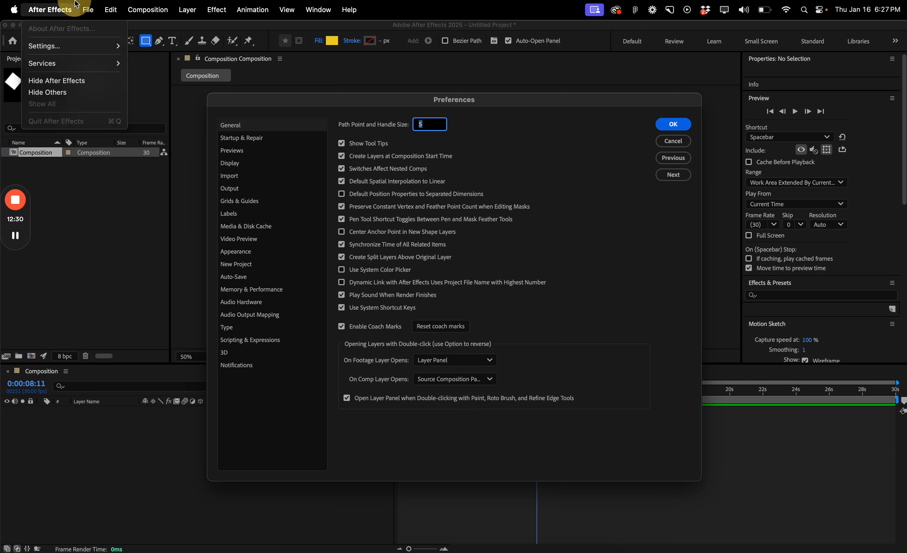
mouse_move(61, 55)
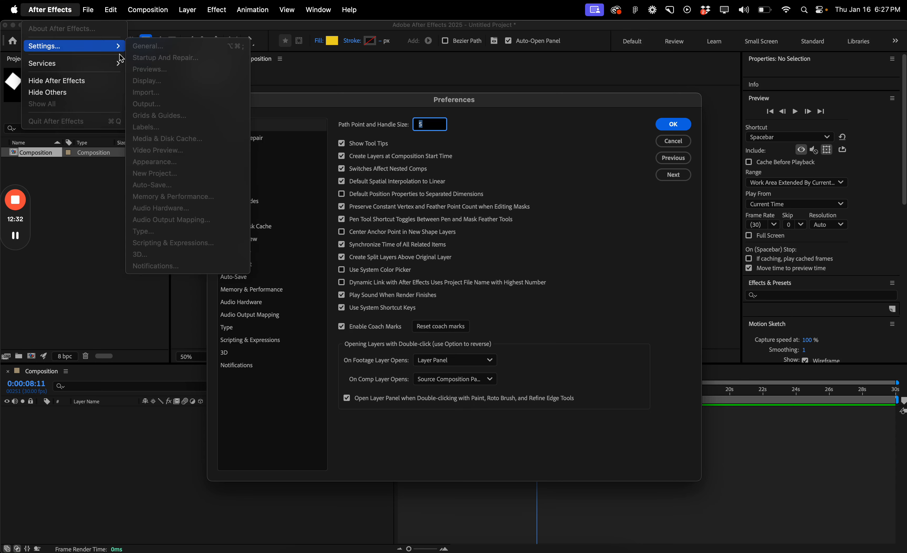
click(473, 170)
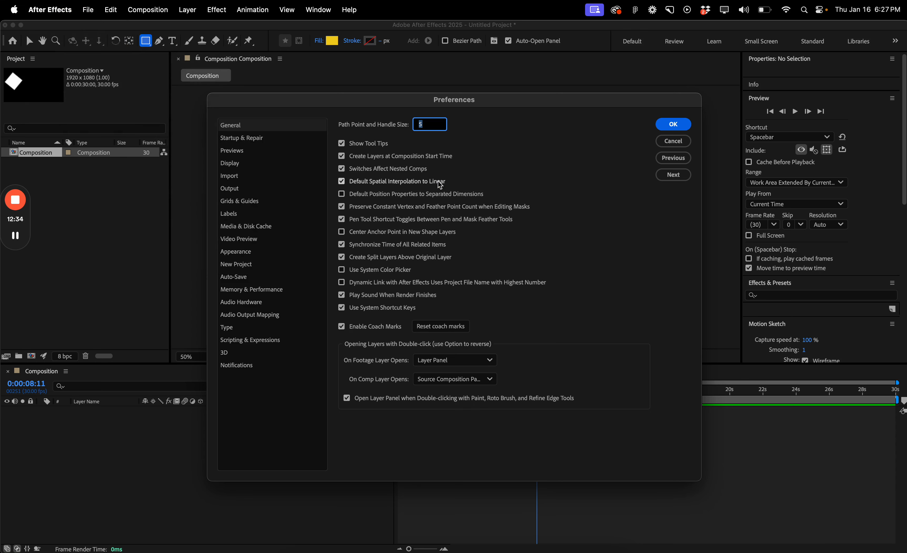
click(414, 233)
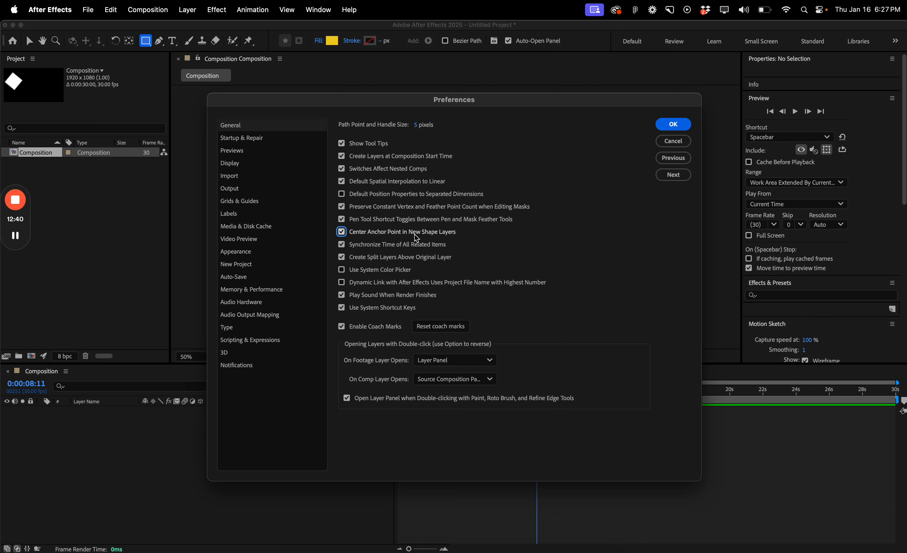
click(673, 124)
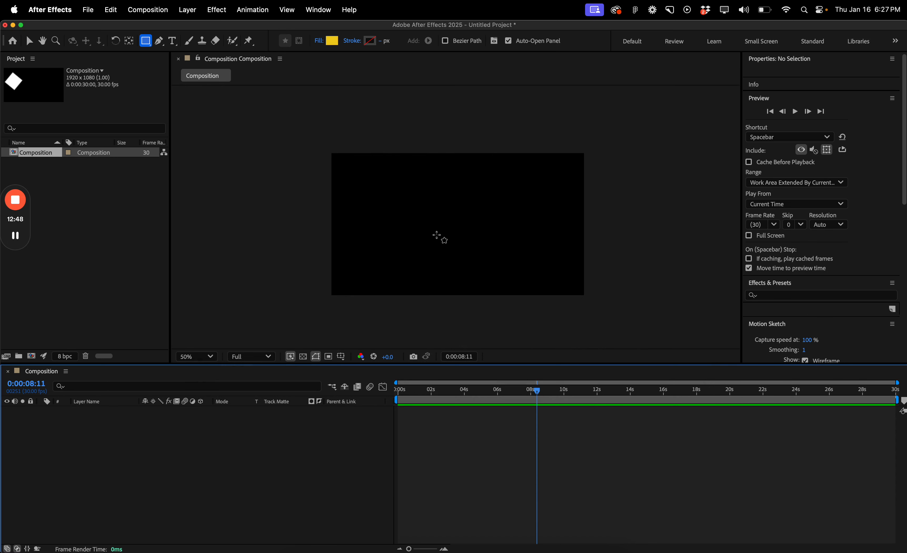
- Draw a yellow square about 267 × 267 px in the composition's upper part and keyframe its rotation from 0° at 0:00:08:11 to 252° at 0:00:12:02
click(409, 175)
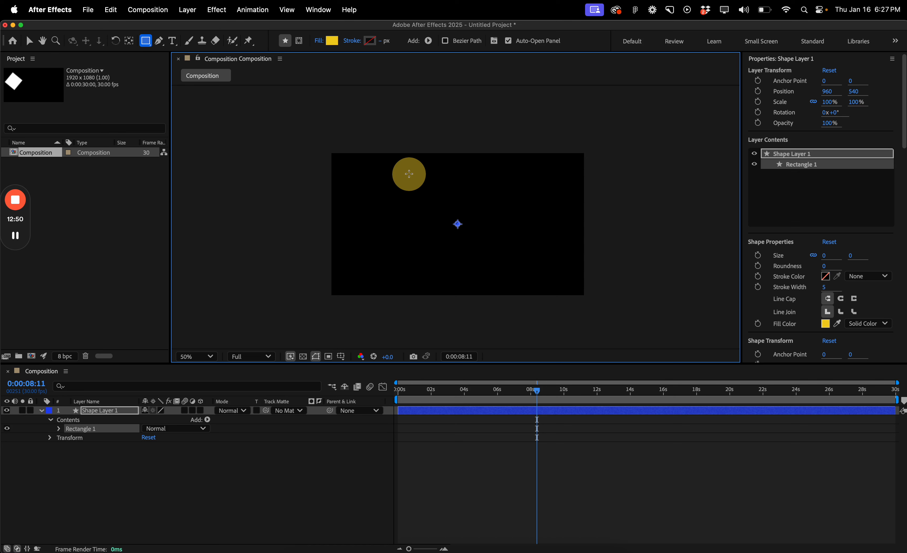
drag(409, 174, 439, 209)
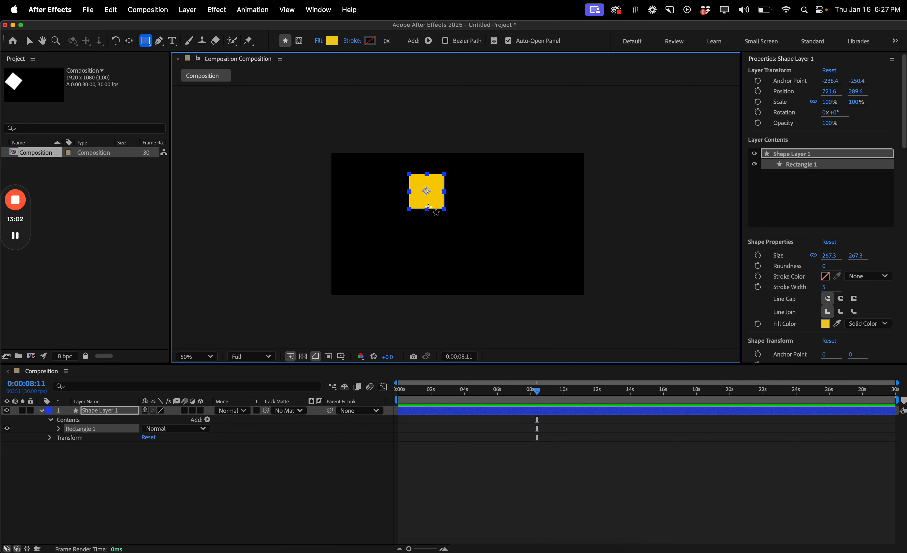
key(r)
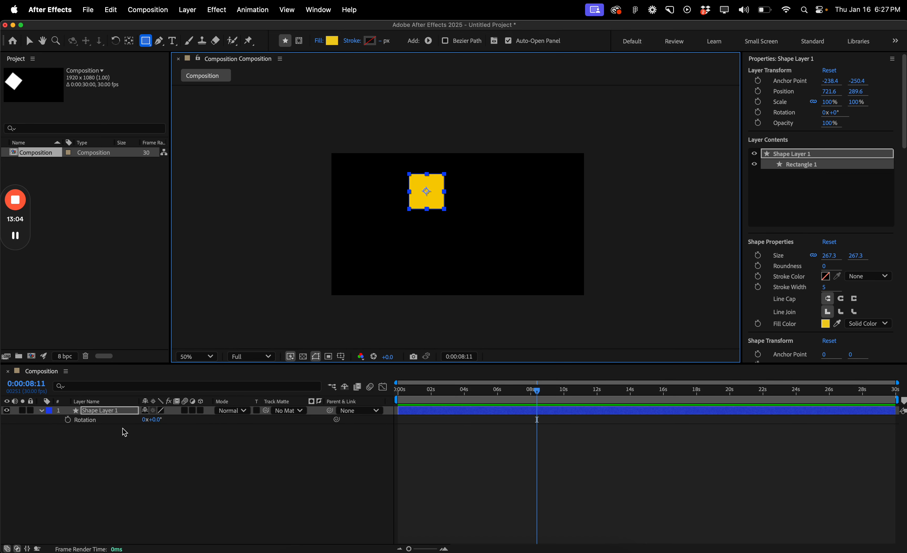
click(115, 458)
click(111, 410)
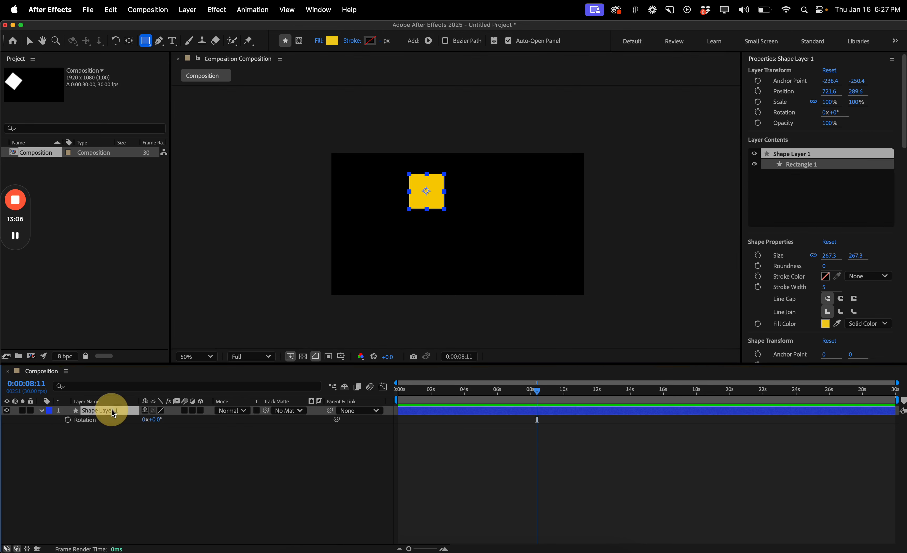
click(69, 421)
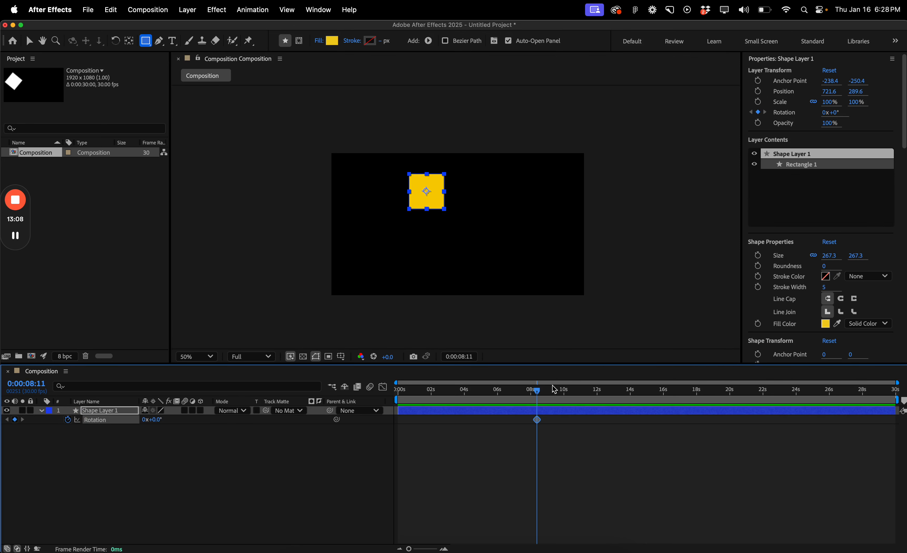
drag(553, 388, 600, 393)
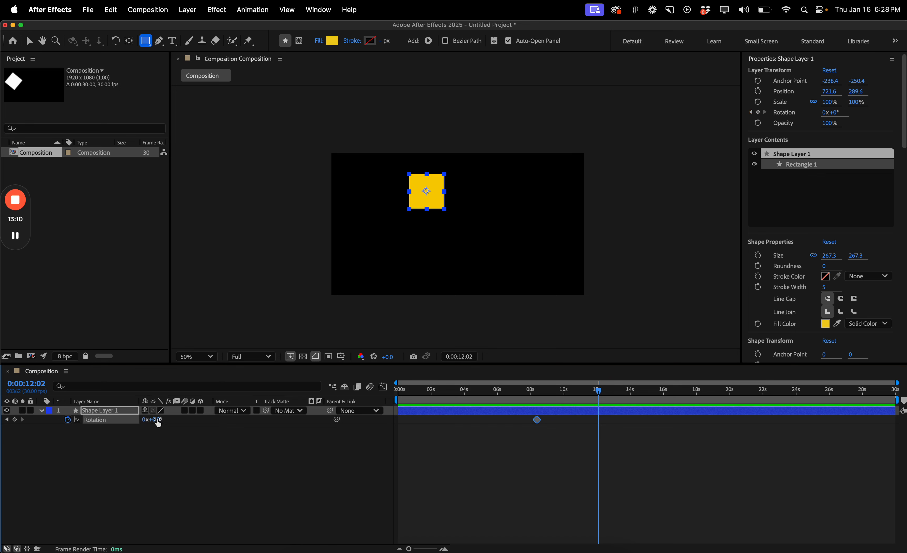
drag(152, 420, 297, 425)
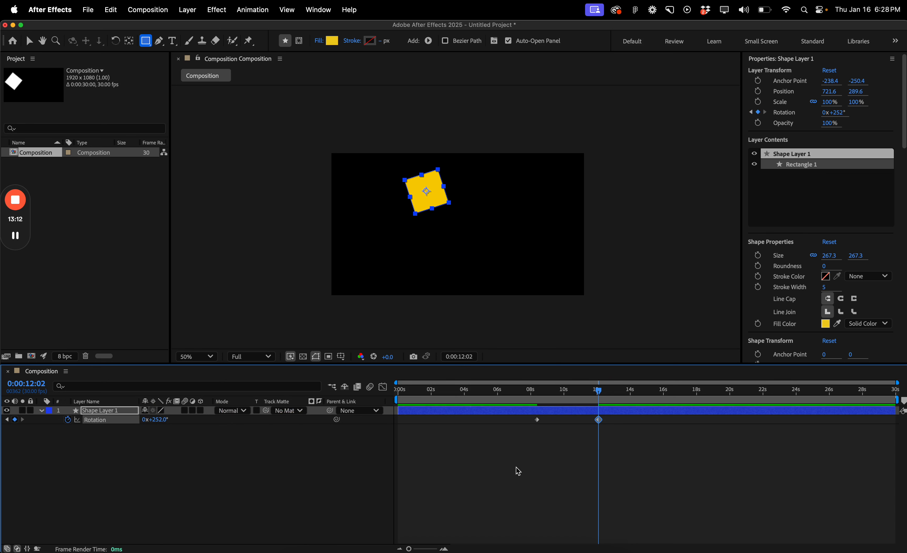
- Preview the yellow square's rotation from 0:00:07:02 to about 0:00:11:04
click(532, 418)
click(515, 390)
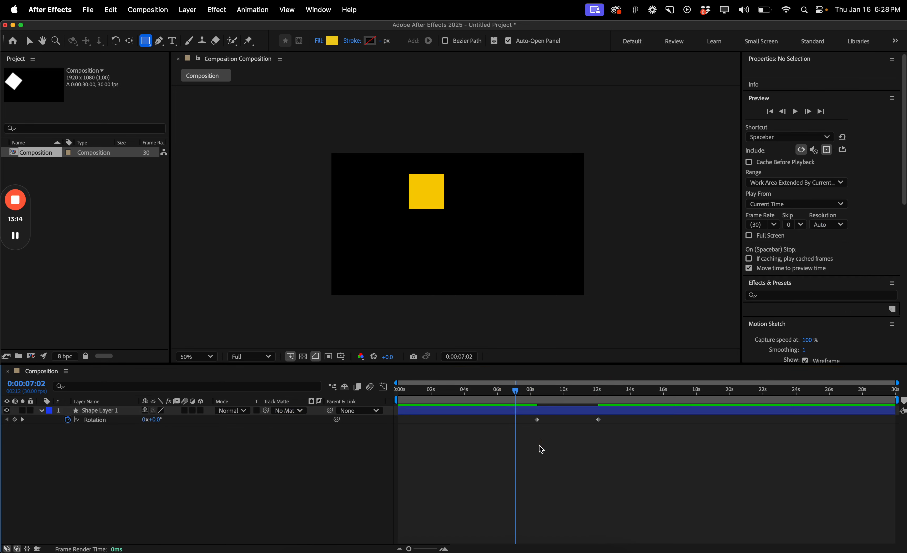
key(space)
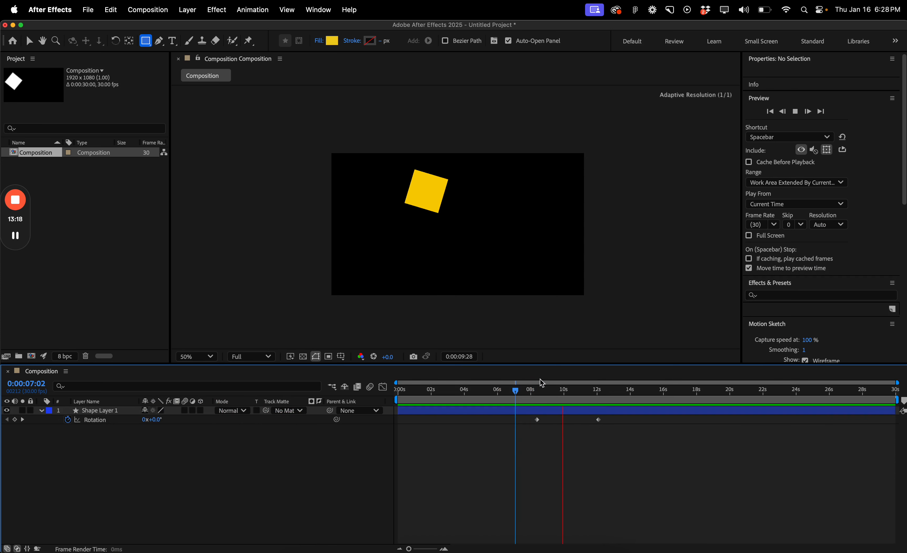
key(space)
- Move the yellow square's anchor point from its centre to its lower-right corner with the Pan Behind tool
click(579, 413)
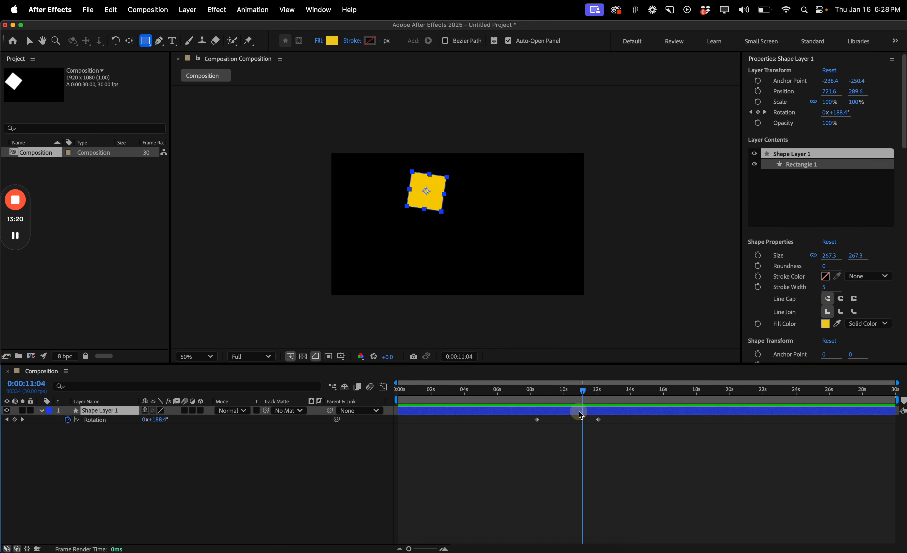
key(y)
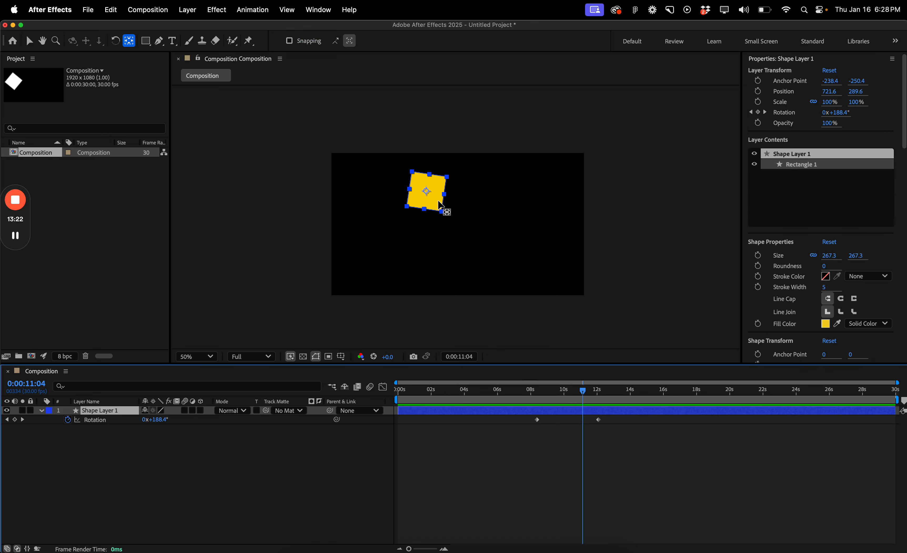
key(v)
click(523, 439)
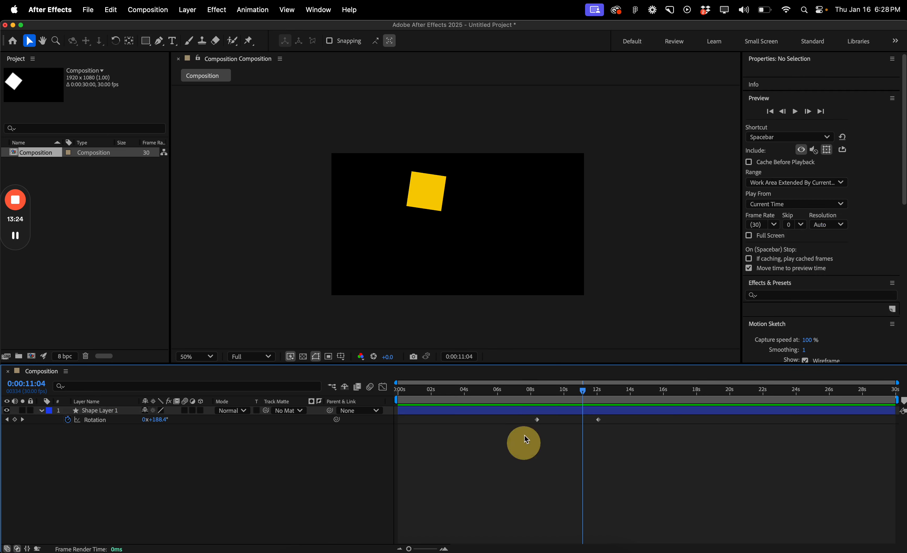
click(526, 412)
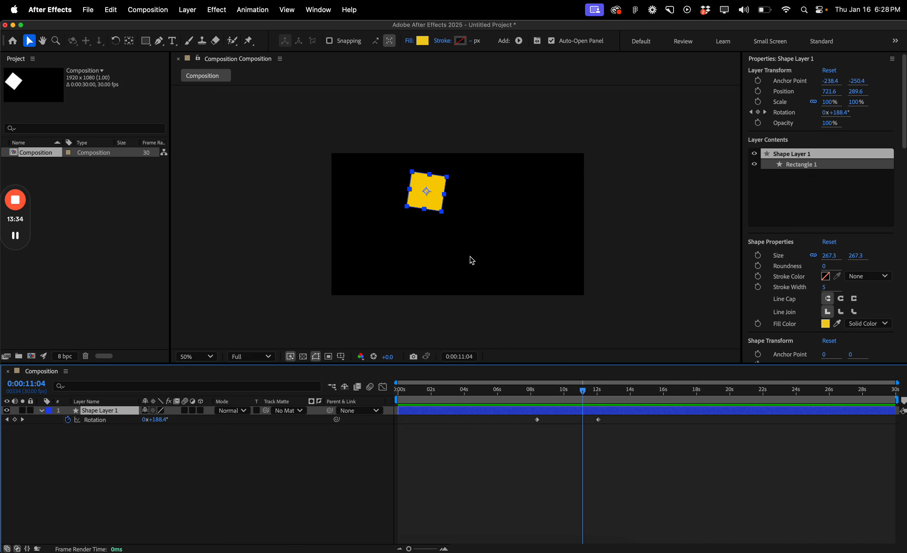
key(y)
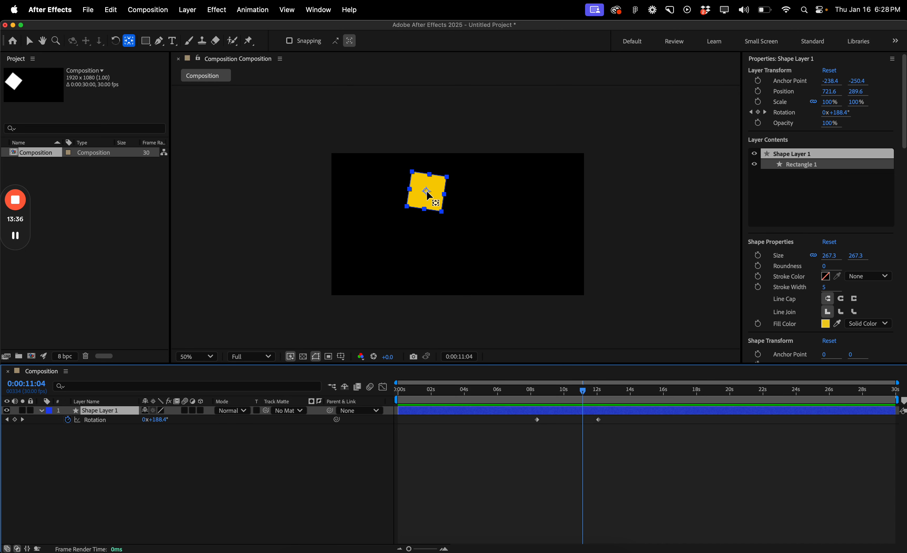
drag(426, 191, 441, 211)
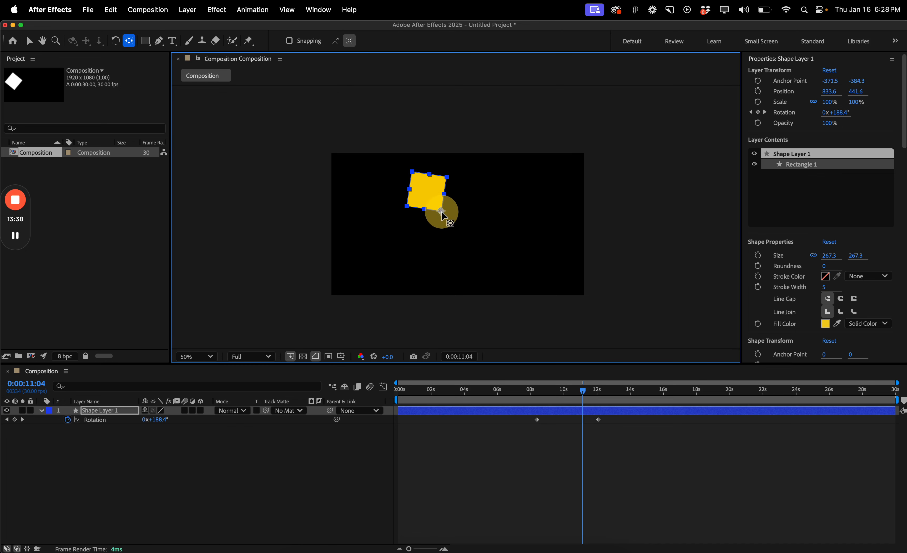
- Preview the rotation about the corner anchor point from 0:00:07:26 until just past the second keyframe
click(529, 394)
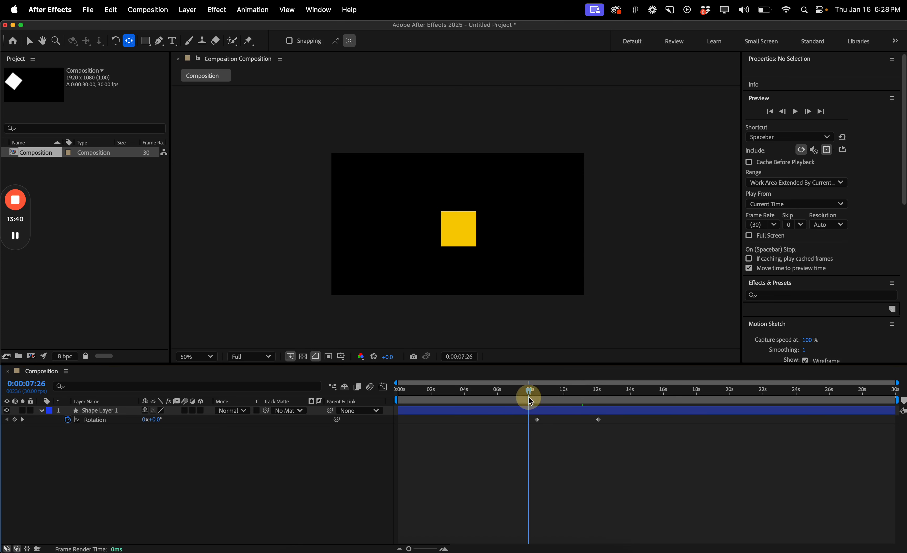
key(space)
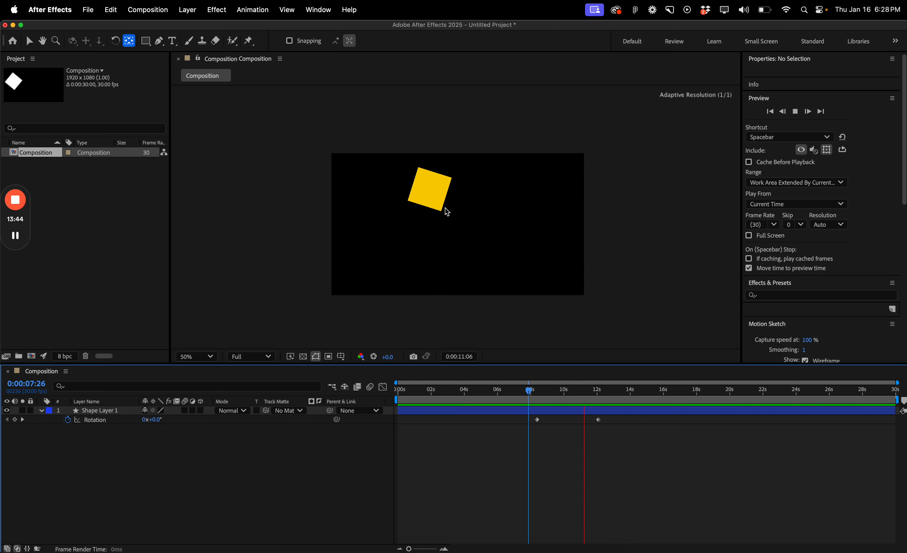
key(space)
- Delete the yellow square's layer from the composition and switch to the Selection tool
click(525, 410)
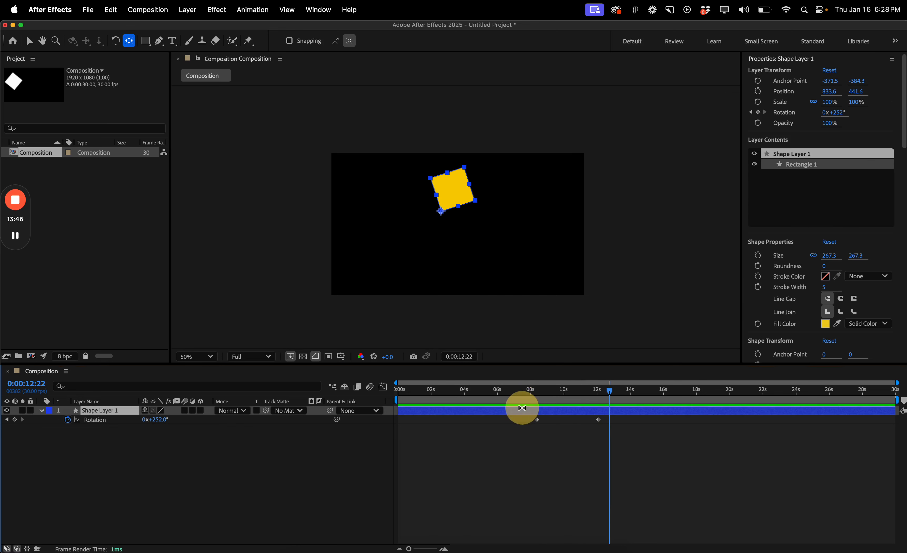
key(Delete)
key(v)
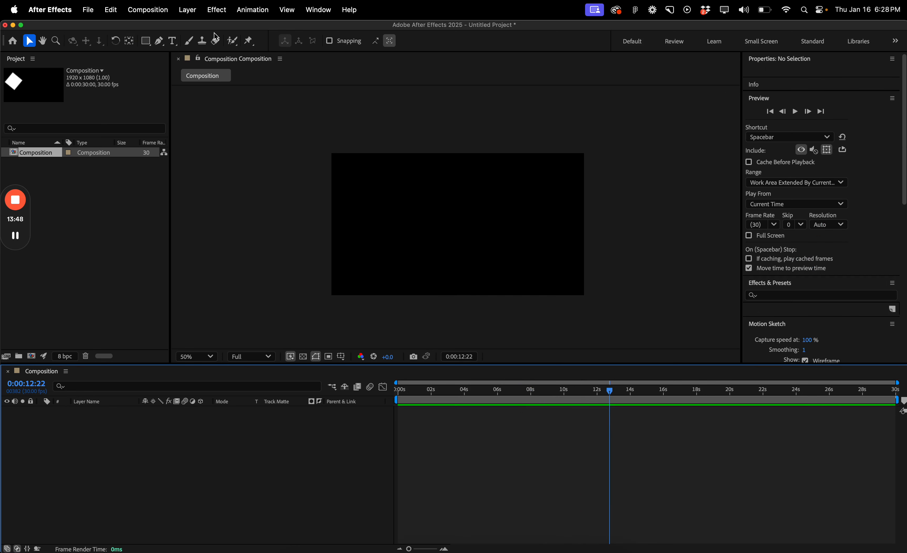
- Open the Scripting & Expressions preferences and switch Allow Scripts to Write Files and Access Network off and on again
click(141, 6)
mouse_move(113, 4)
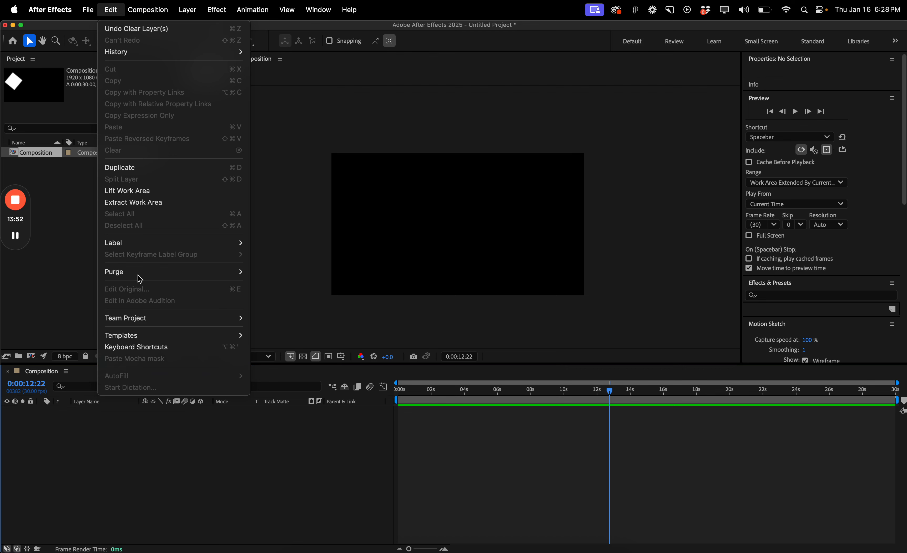
mouse_move(93, 17)
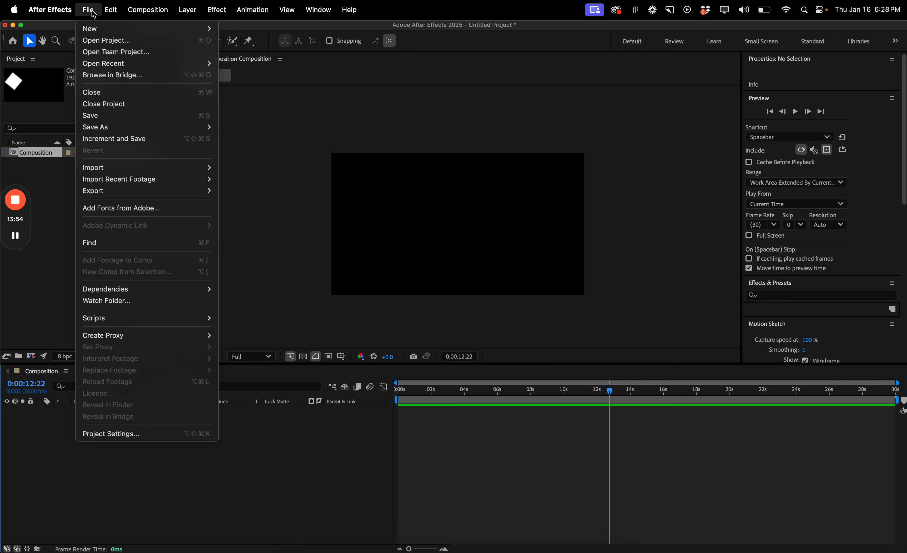
mouse_move(50, 10)
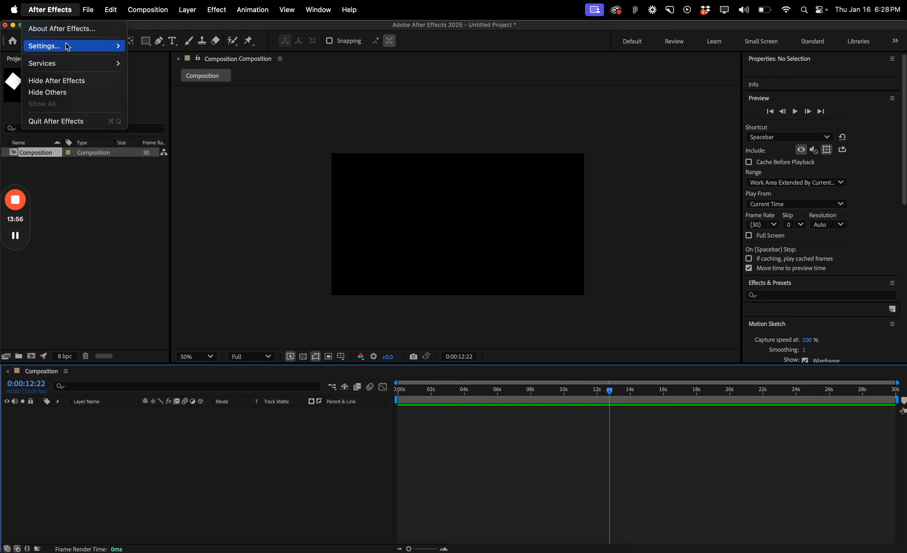
mouse_move(75, 46)
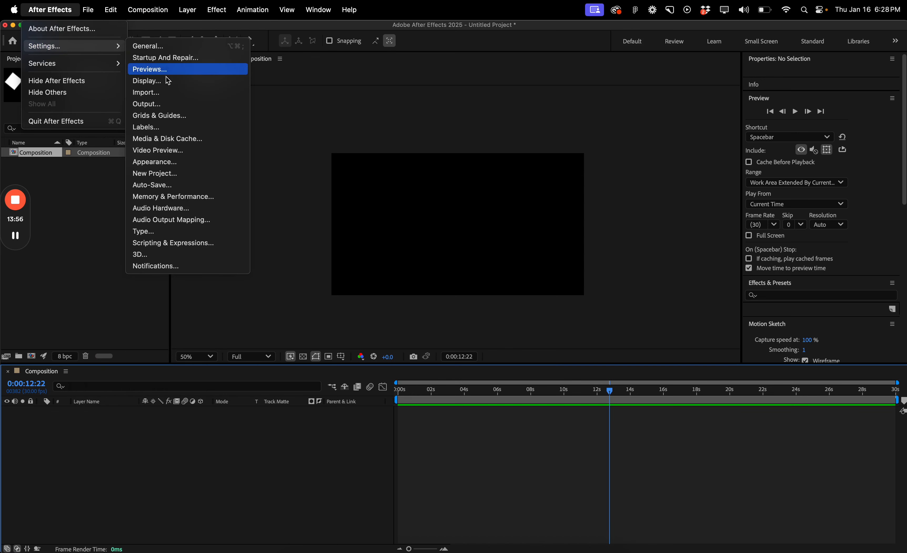
click(188, 243)
click(94, 7)
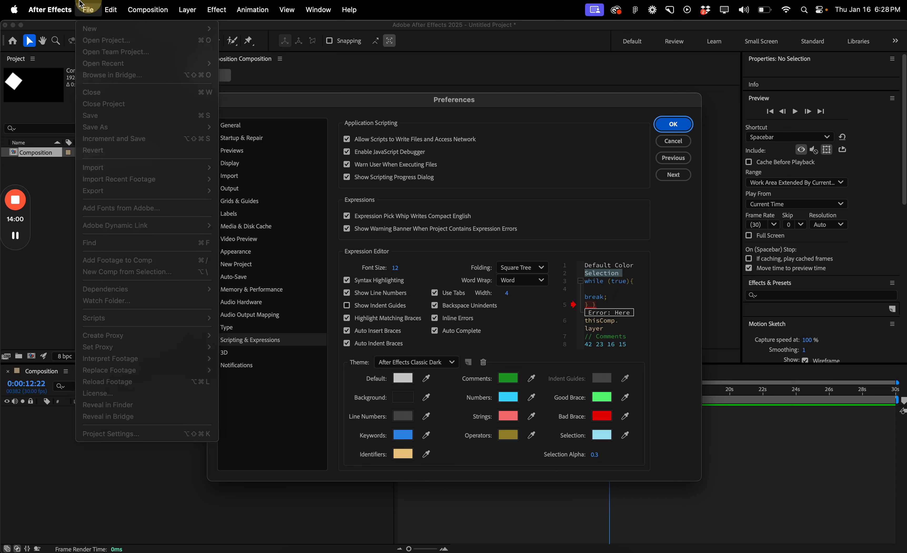
mouse_move(69, 7)
mouse_move(77, 47)
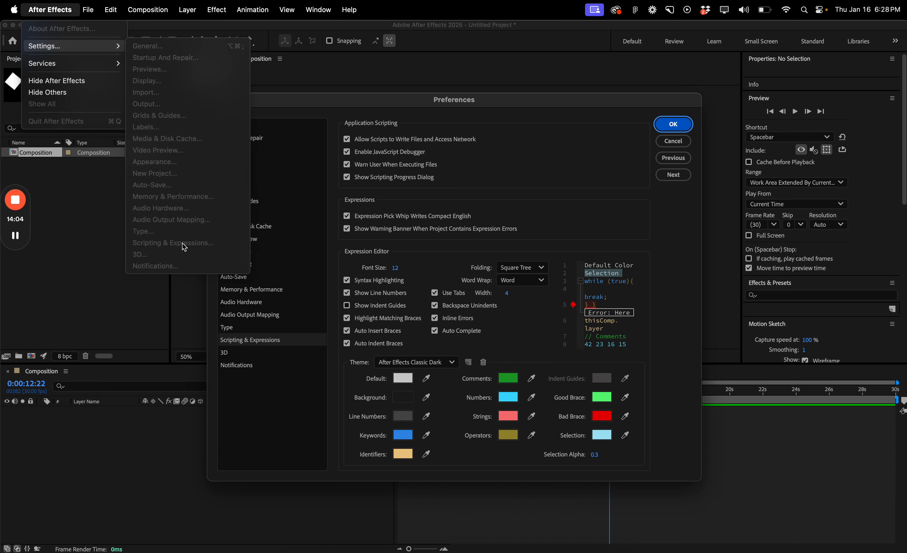
click(486, 180)
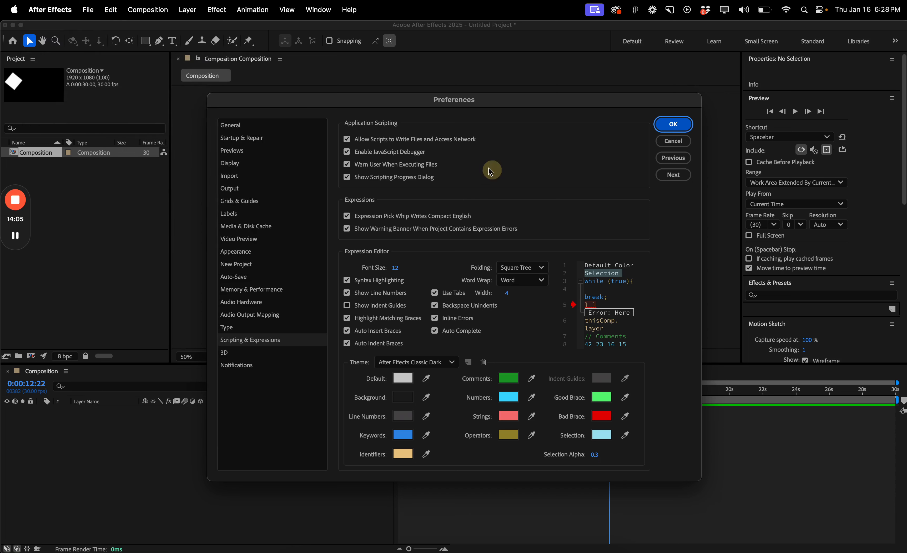
click(449, 142)
click(450, 141)
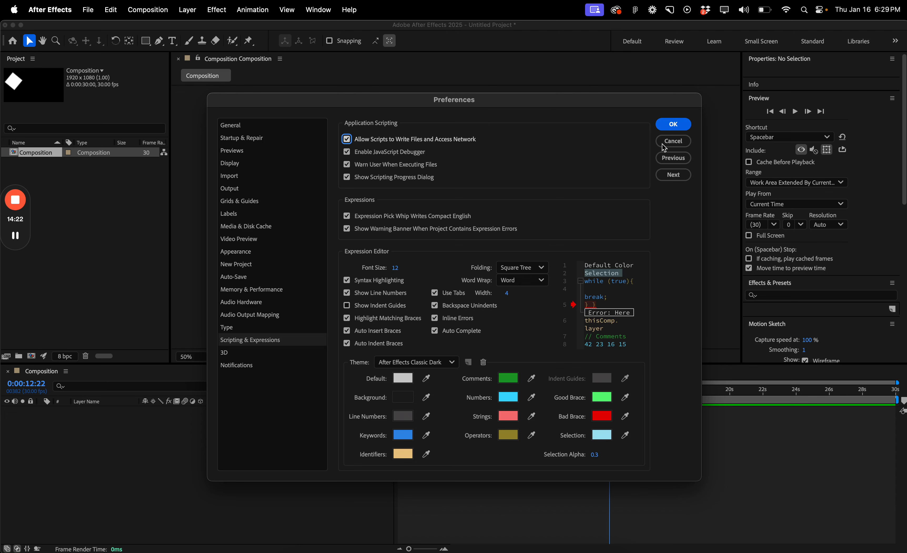
- Accept the preferences, then remove the All Memory Disk Cache command from the F1 key in the Keyboard Shortcuts editor
click(669, 124)
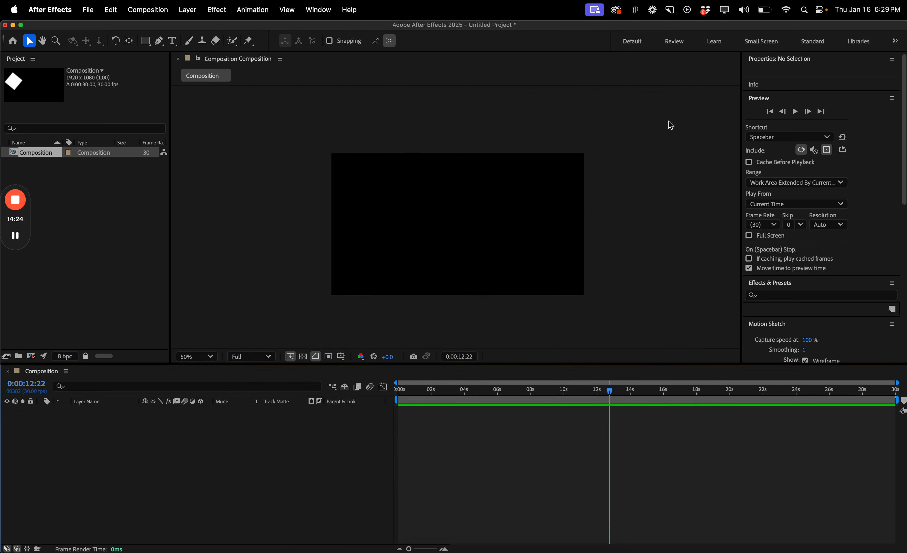
click(131, 5)
mouse_move(117, 4)
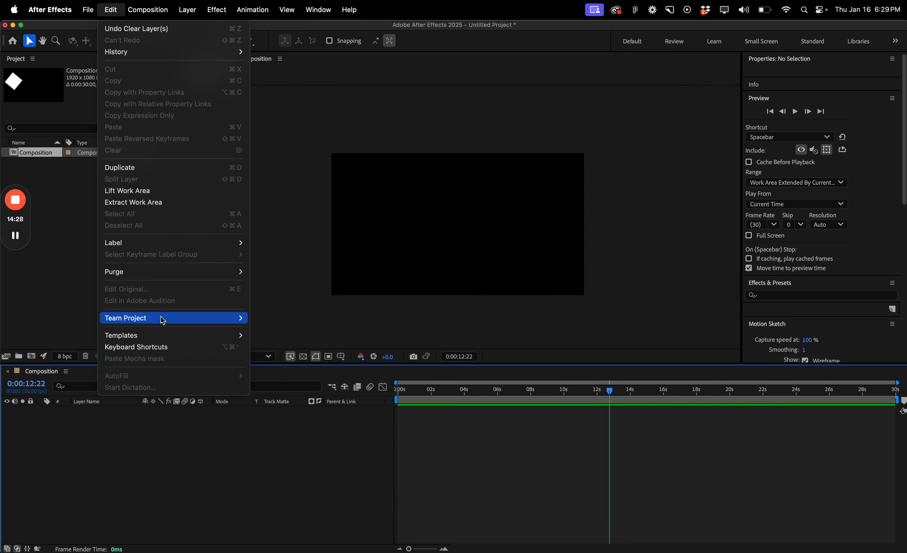
click(172, 346)
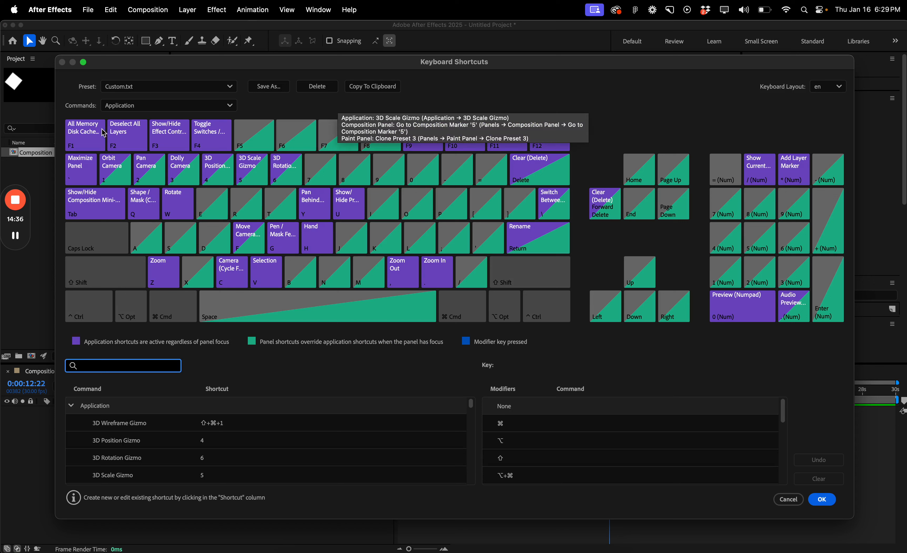
click(89, 144)
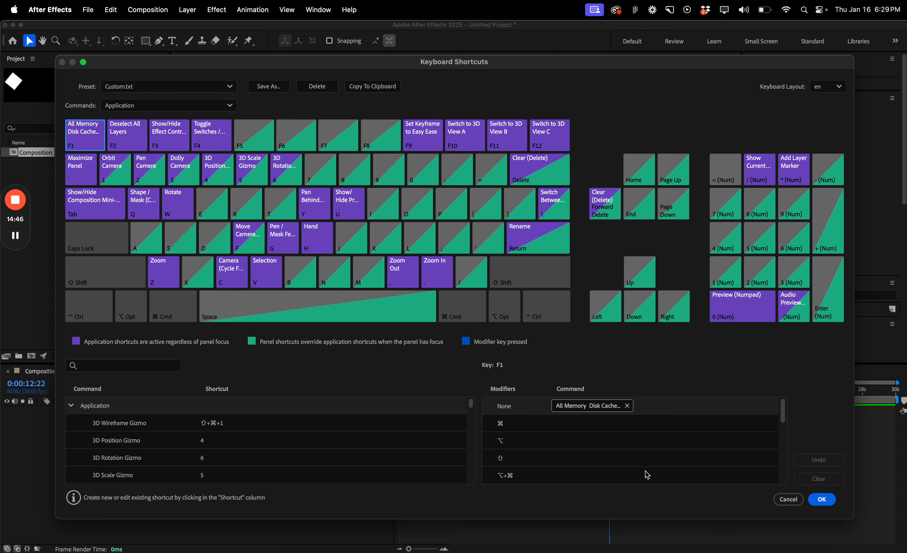
click(627, 405)
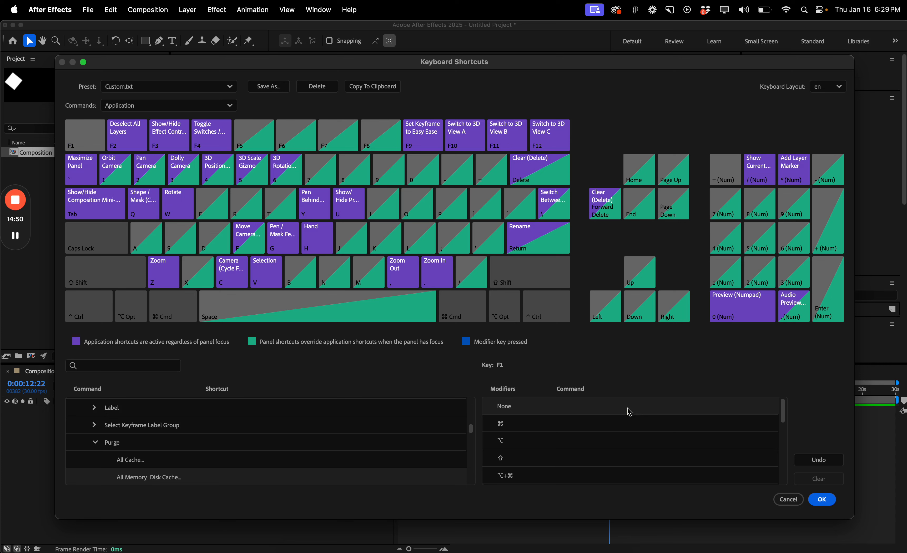
- Find the All Memory Disk Cache command by searching for "purge", assign it to the F1 key and save the shortcuts
click(87, 135)
click(143, 372)
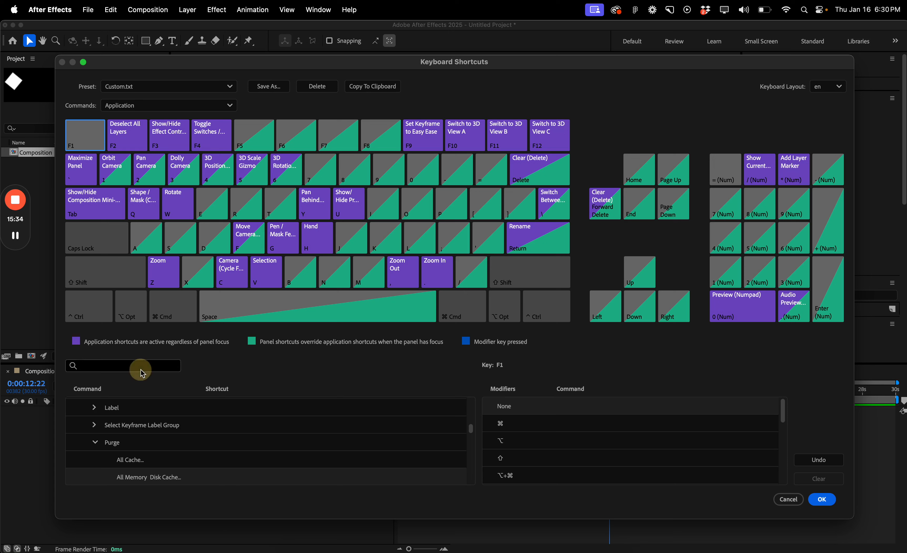
click(146, 371)
text(p)
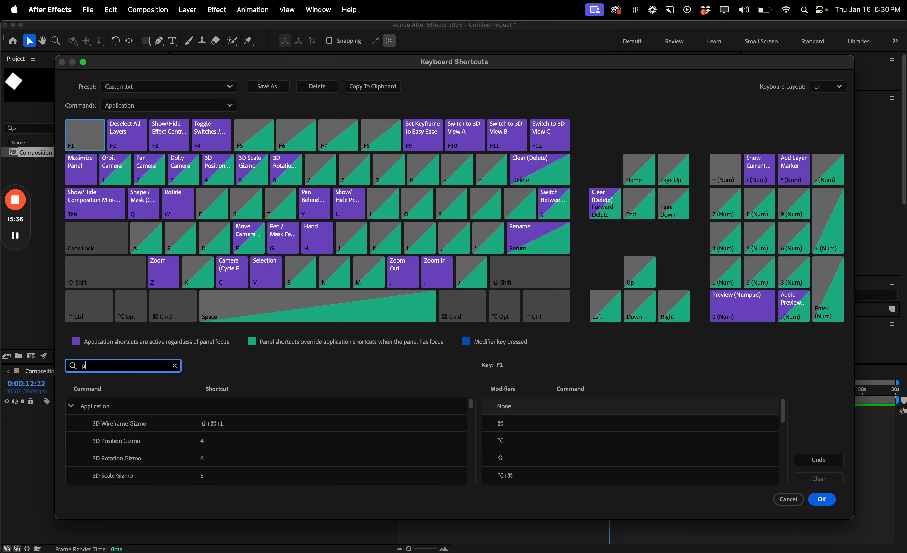
text(urge)
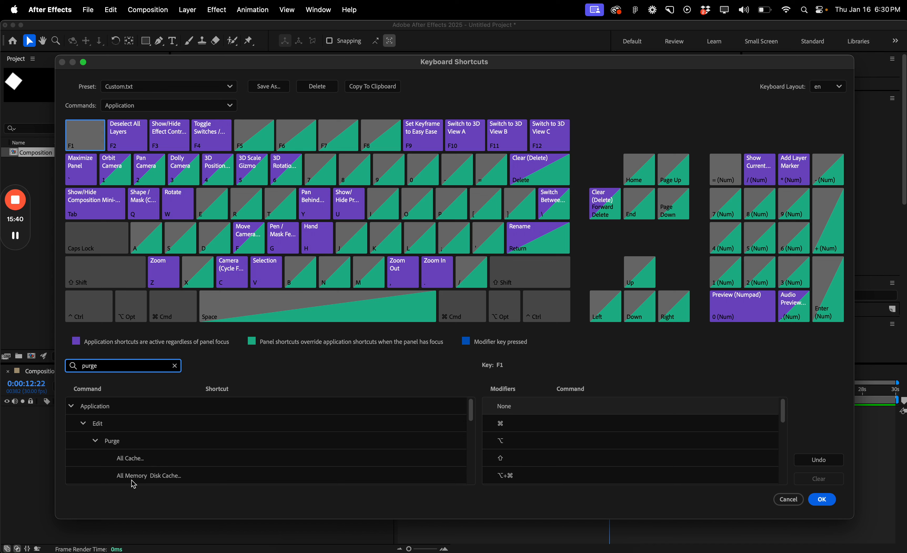
click(161, 479)
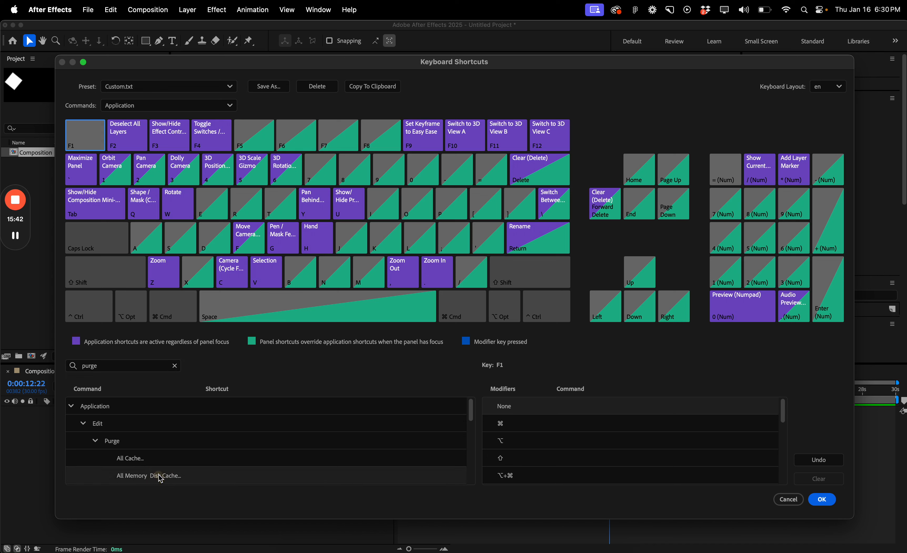
drag(175, 476, 88, 135)
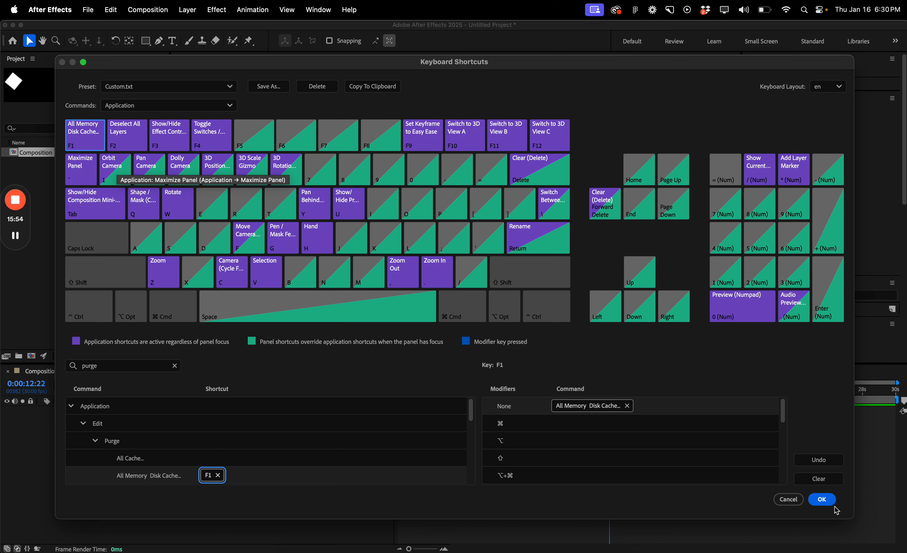
click(821, 499)
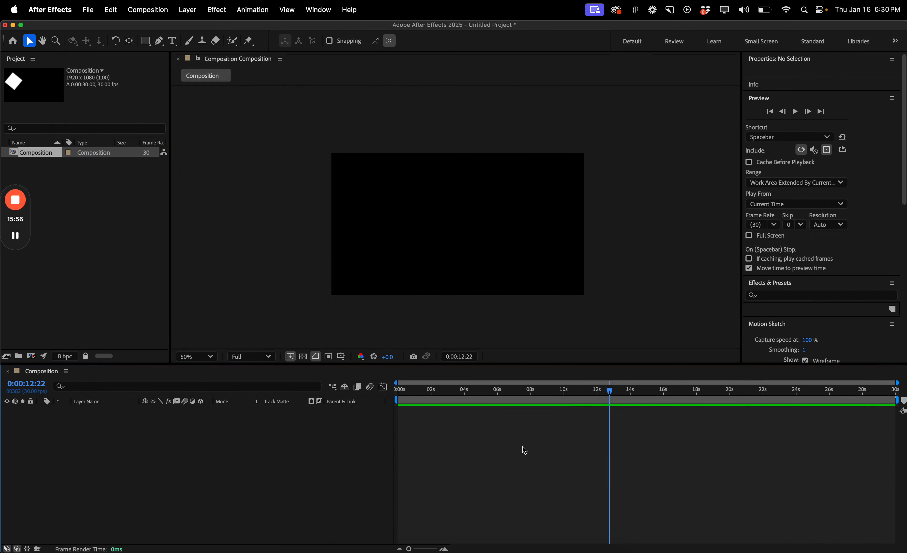